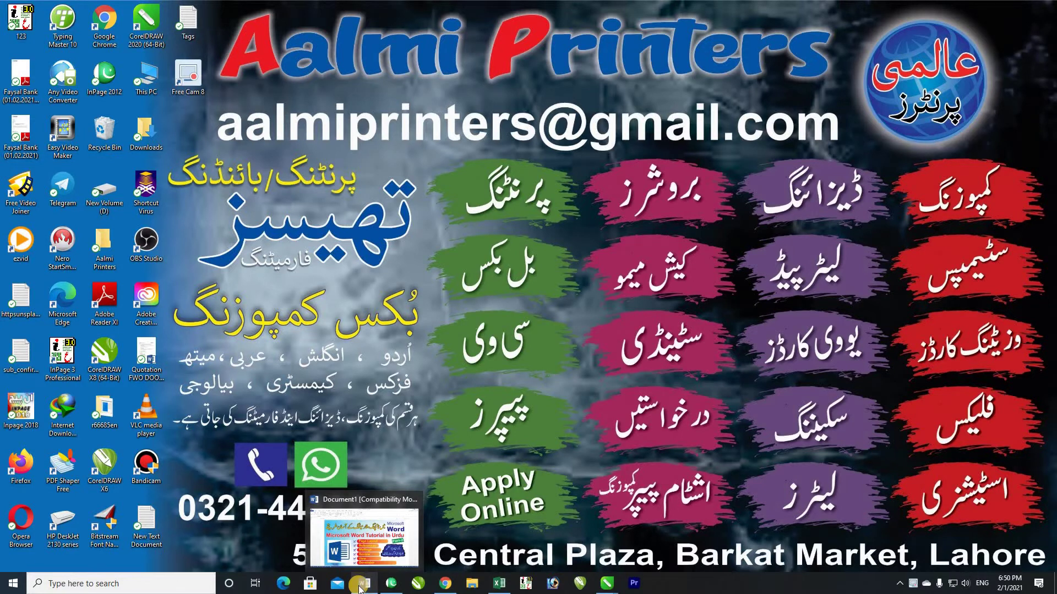
# - Launch Word with a blank document, zoom in, and show the Page Layout margin presets
pyautogui.click(360, 588)
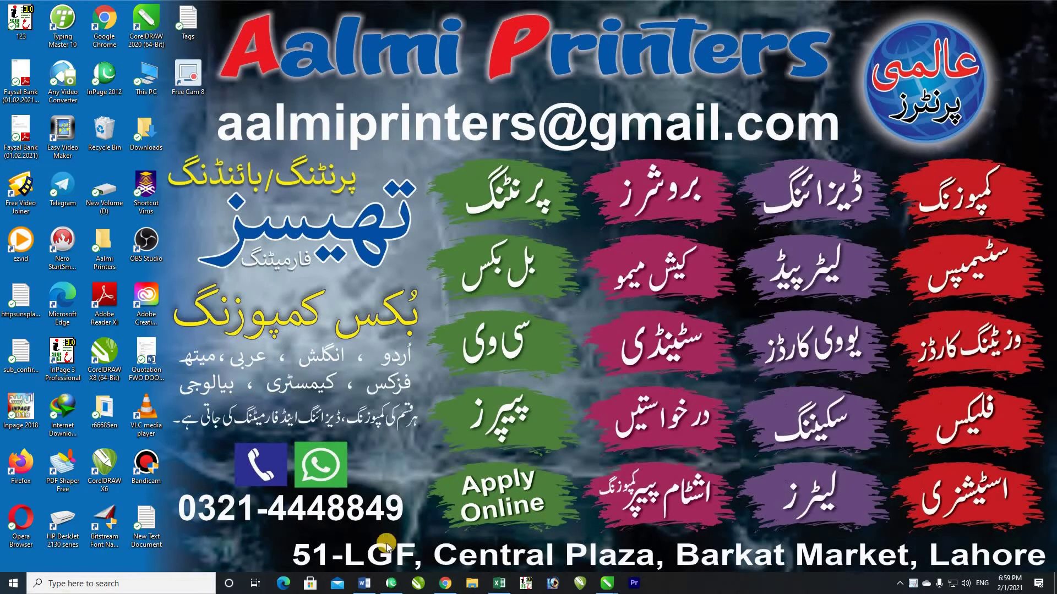
pyautogui.click(366, 585)
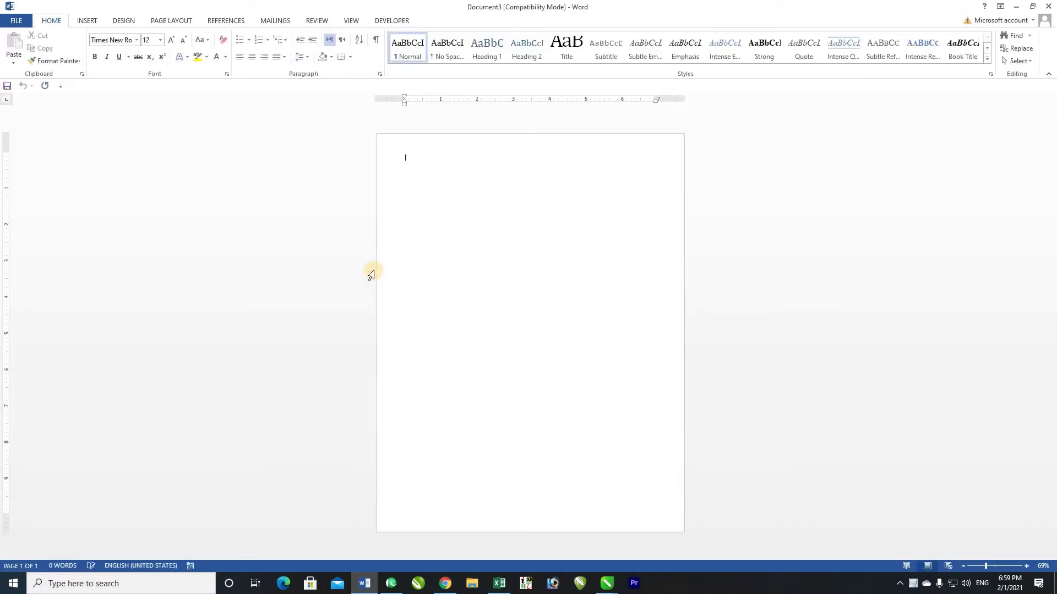
pyautogui.keyDown('ctrl'); pyautogui.scroll(2, 521, 171); pyautogui.keyUp('ctrl')
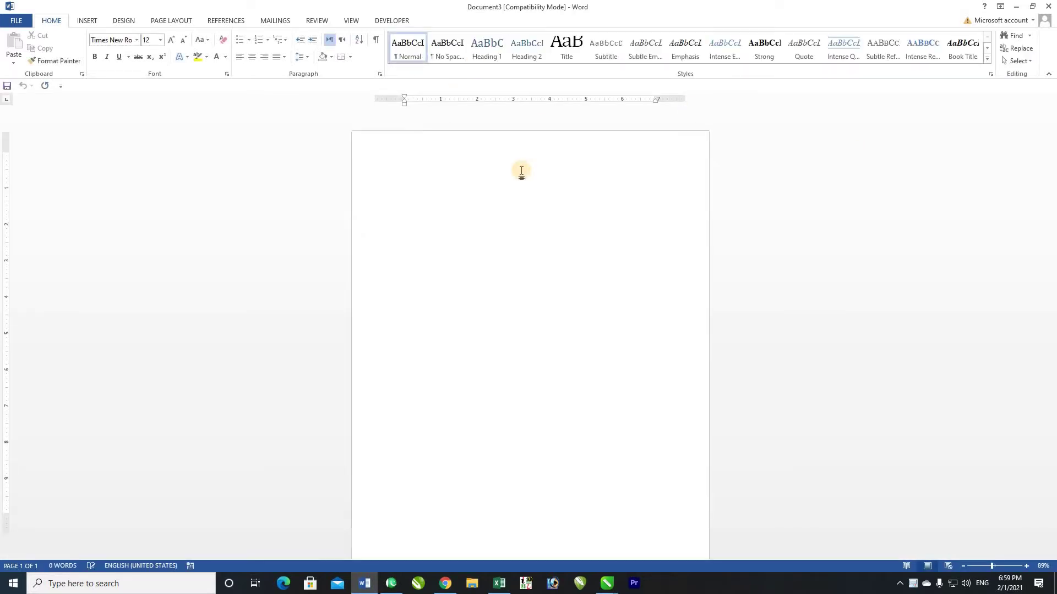
pyautogui.keyDown('ctrl'); pyautogui.scroll(5, 522, 171); pyautogui.keyUp('ctrl')
pyautogui.keyDown('ctrl'); pyautogui.scroll(1, 520, 182); pyautogui.keyUp('ctrl')
pyautogui.keyDown('ctrl'); pyautogui.scroll(1, 520, 187); pyautogui.keyUp('ctrl')
pyautogui.keyDown('ctrl'); pyautogui.scroll(1, 519, 193); pyautogui.keyUp('ctrl')
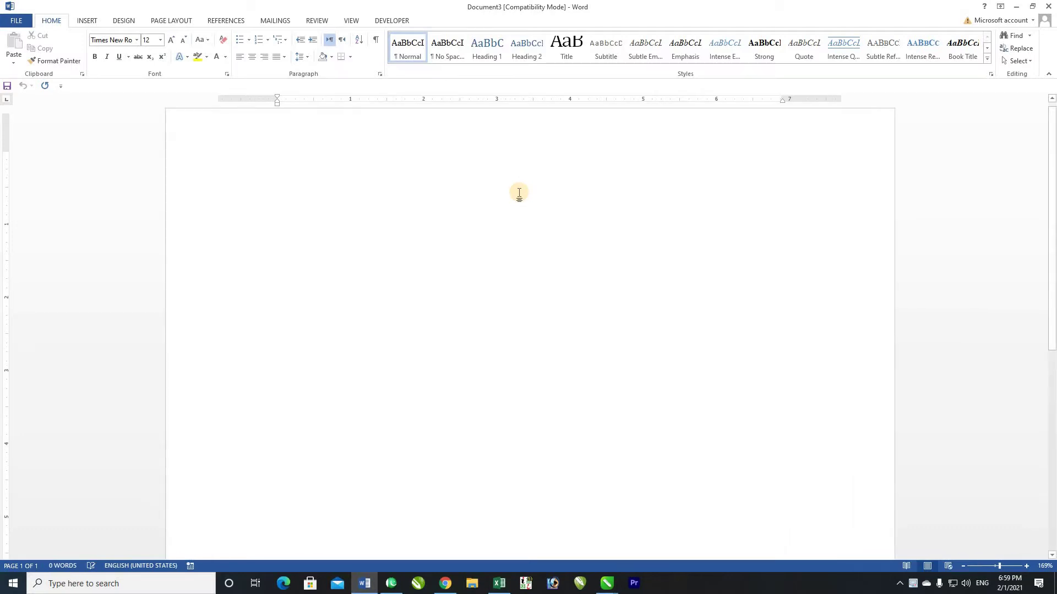
pyautogui.keyDown('ctrl'); pyautogui.scroll(3, 519, 193); pyautogui.keyUp('ctrl')
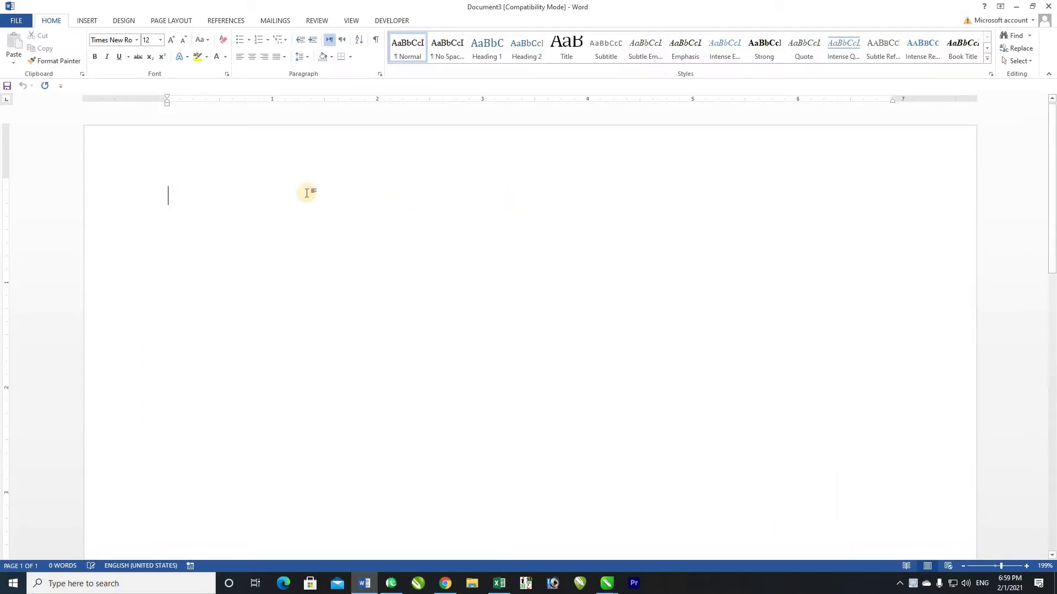
pyautogui.click(157, 18)
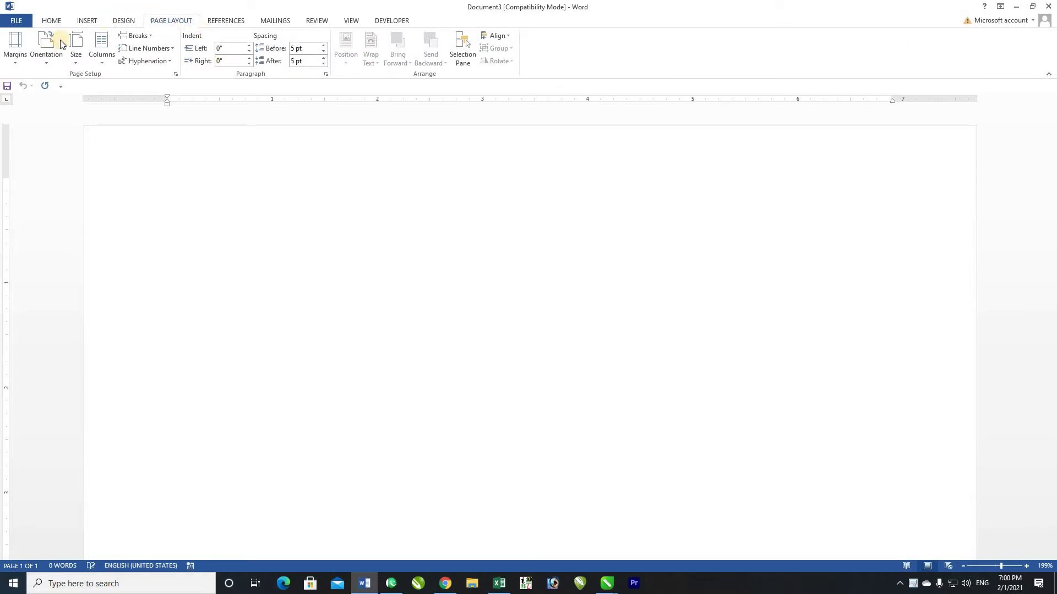
pyautogui.click(13, 55)
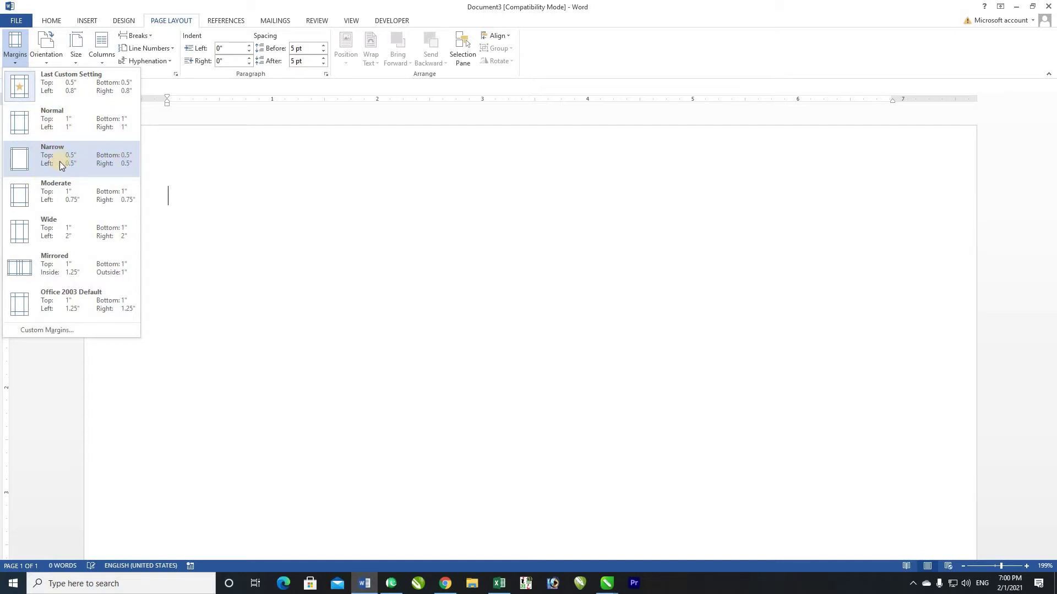
# - Apply Narrow margins, try Landscape orientation, then return the page to Portrait
pyautogui.click(69, 159)
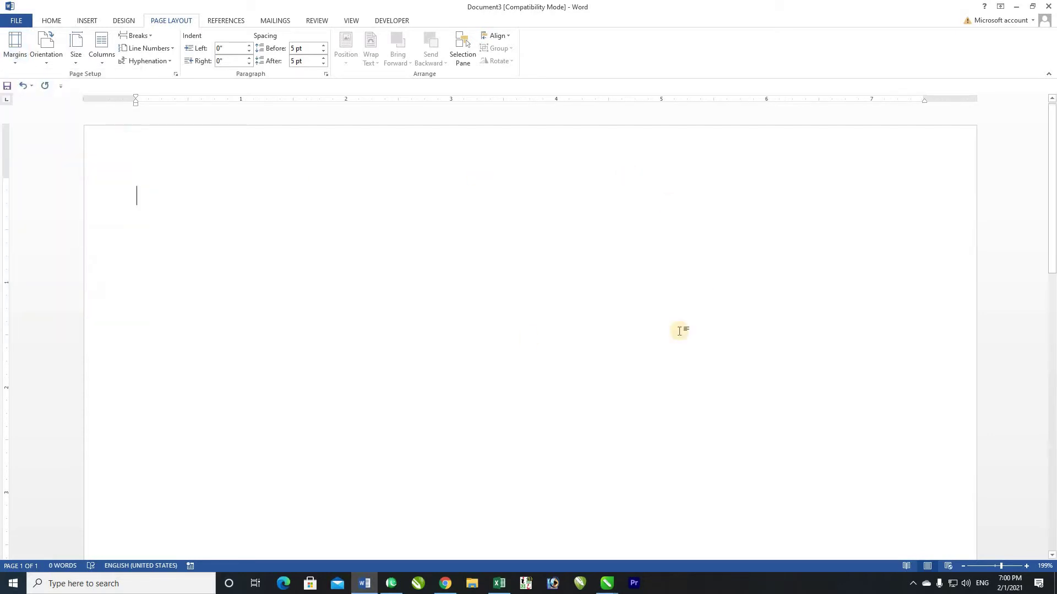
pyautogui.click(46, 50)
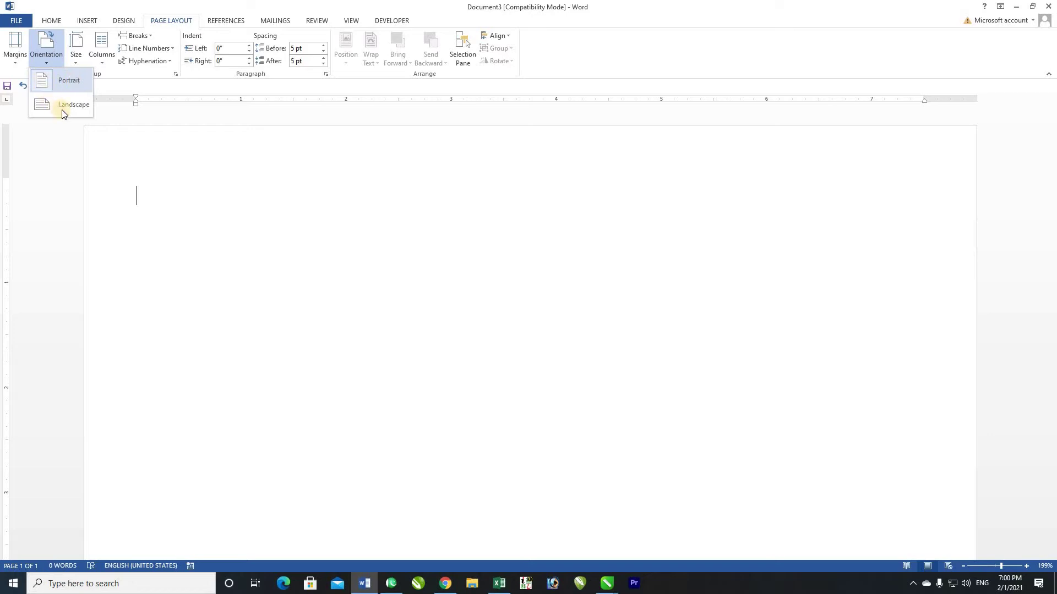
pyautogui.click(67, 105)
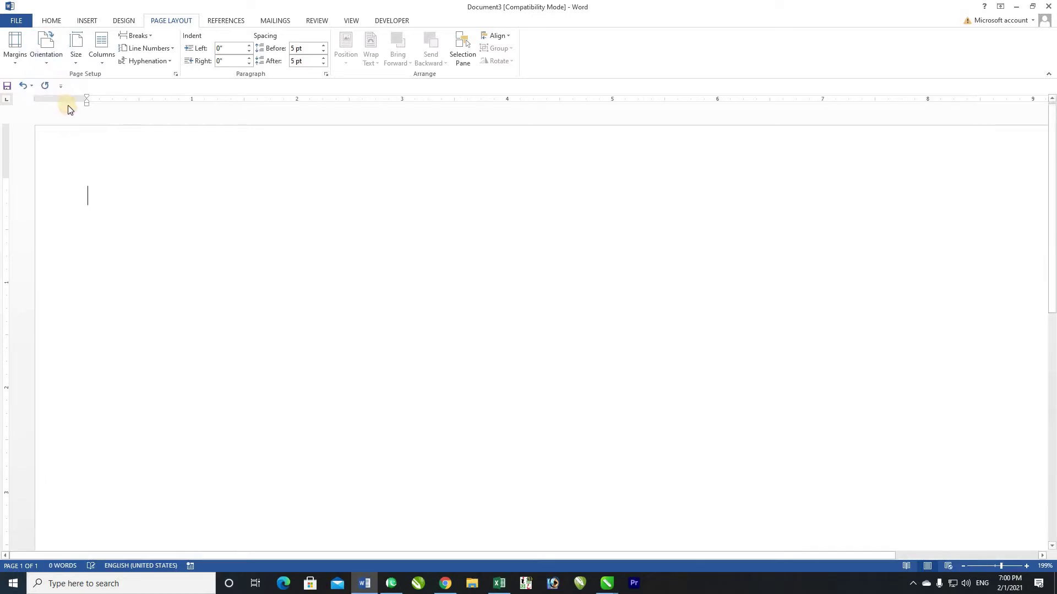
pyautogui.keyDown('ctrl'); pyautogui.scroll(-8, 255, 249); pyautogui.keyUp('ctrl')
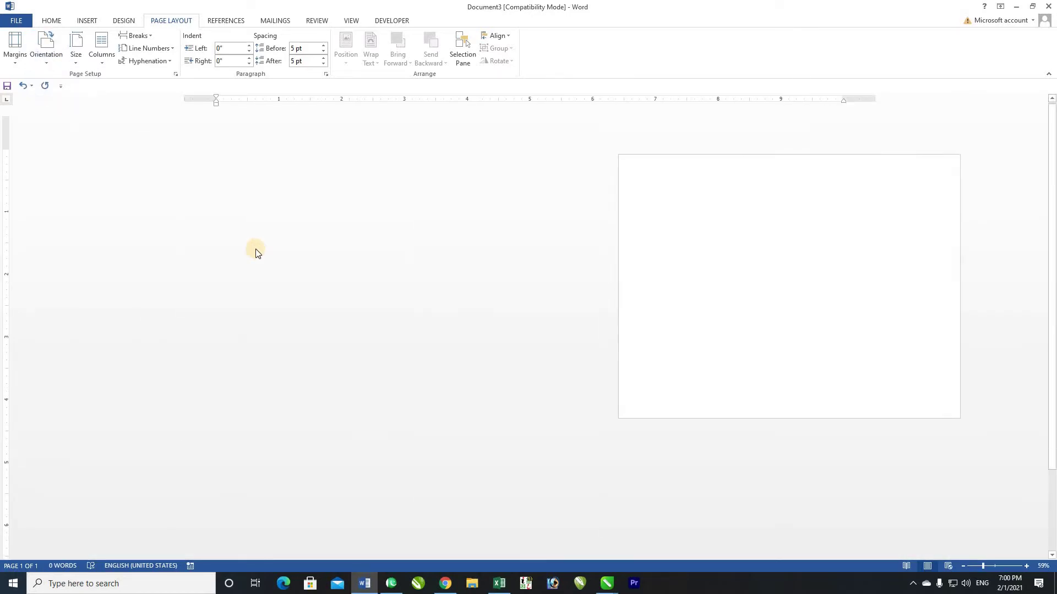
pyautogui.click(52, 55)
pyautogui.click(58, 80)
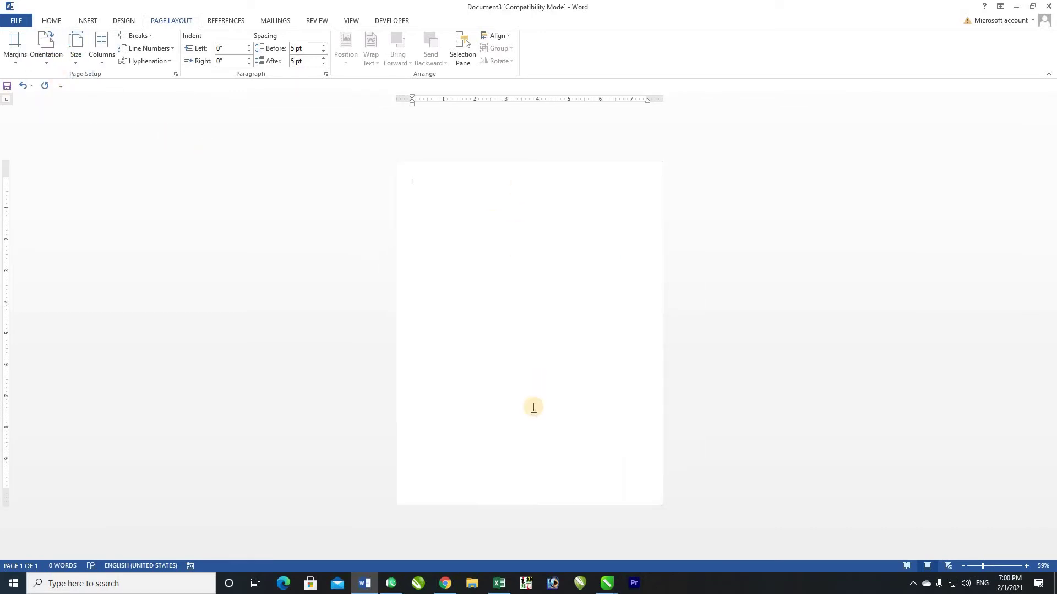
pyautogui.click(77, 54)
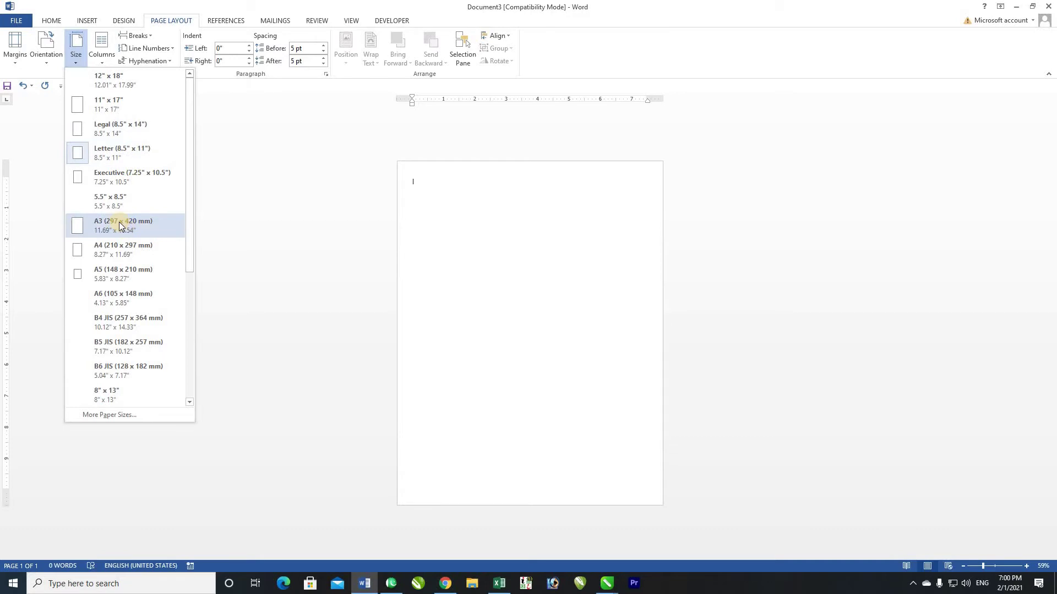
# - Set the paper size to A4 and lay the page out in two columns
pyautogui.click(111, 251)
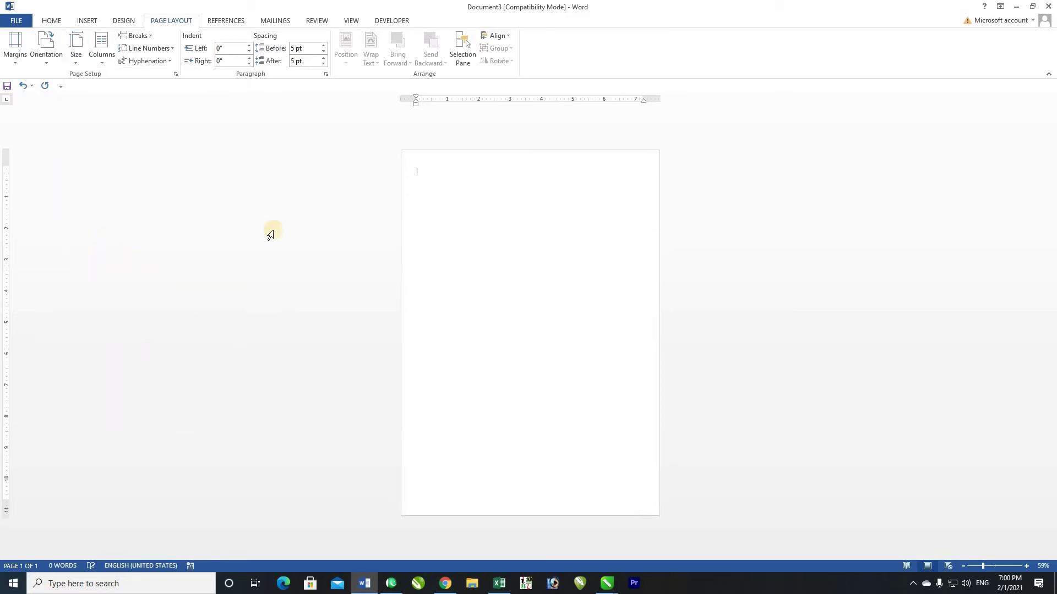
pyautogui.click(100, 59)
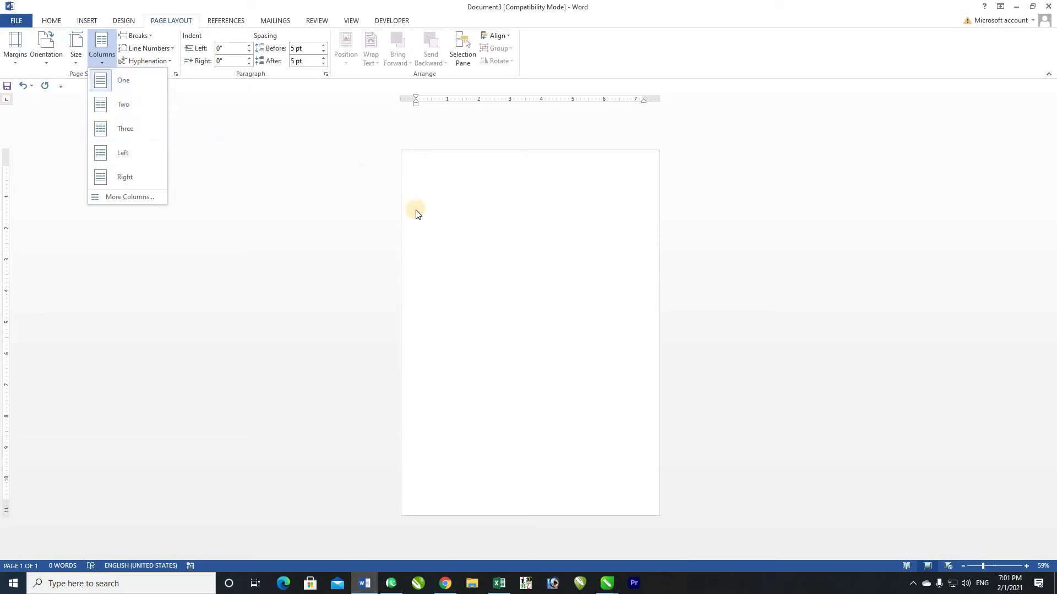
pyautogui.click(123, 104)
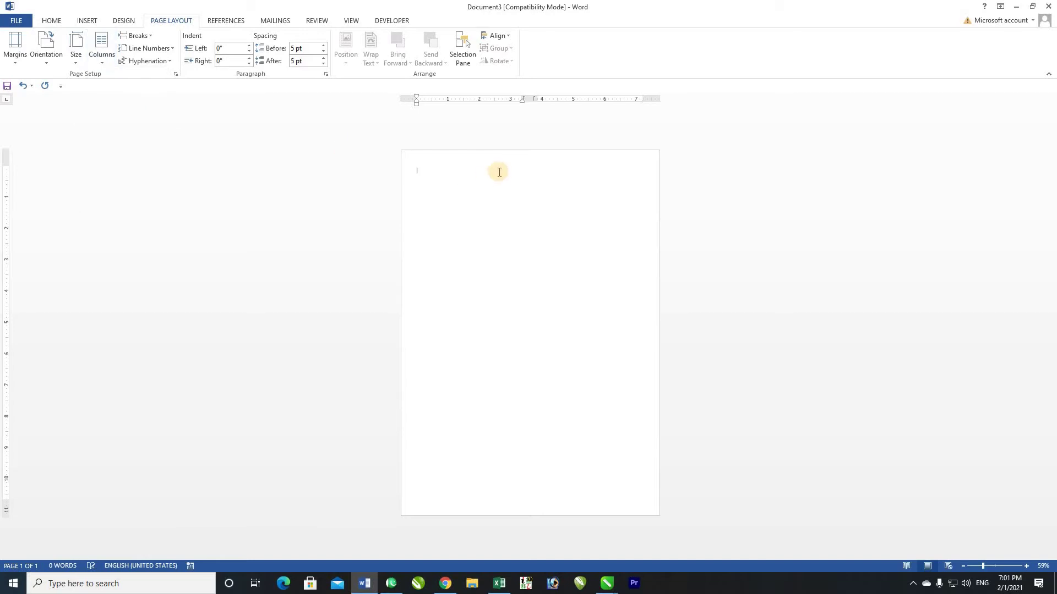
pyautogui.keyDown('ctrl'); pyautogui.scroll(4, 538, 195); pyautogui.keyUp('ctrl')
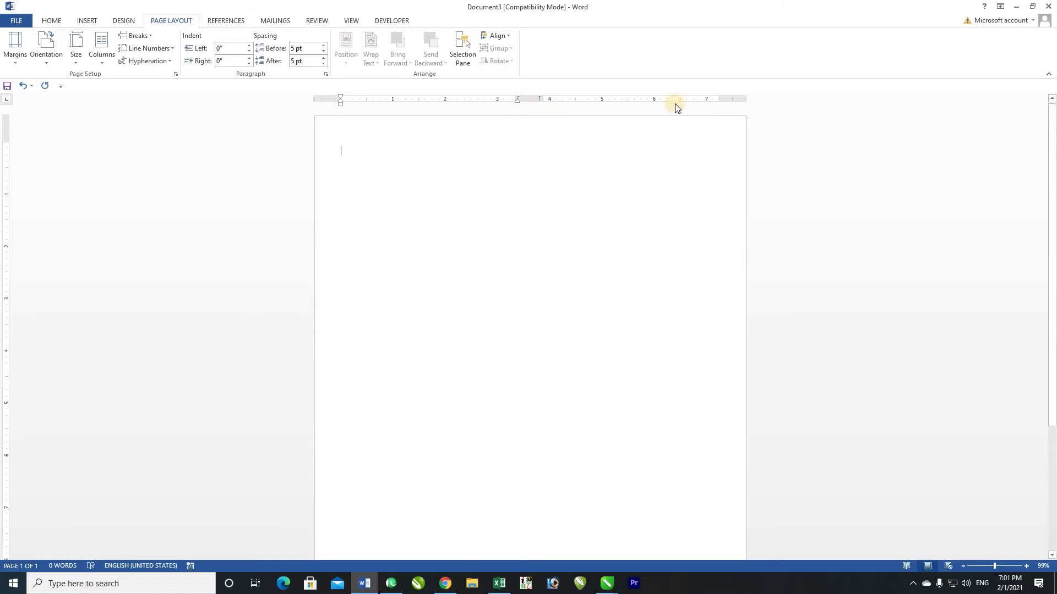
pyautogui.click(102, 52)
# - Go back to one column and fill the page with repeated 'Aalmi Printers' text, breaking after the third line
pyautogui.click(124, 81)
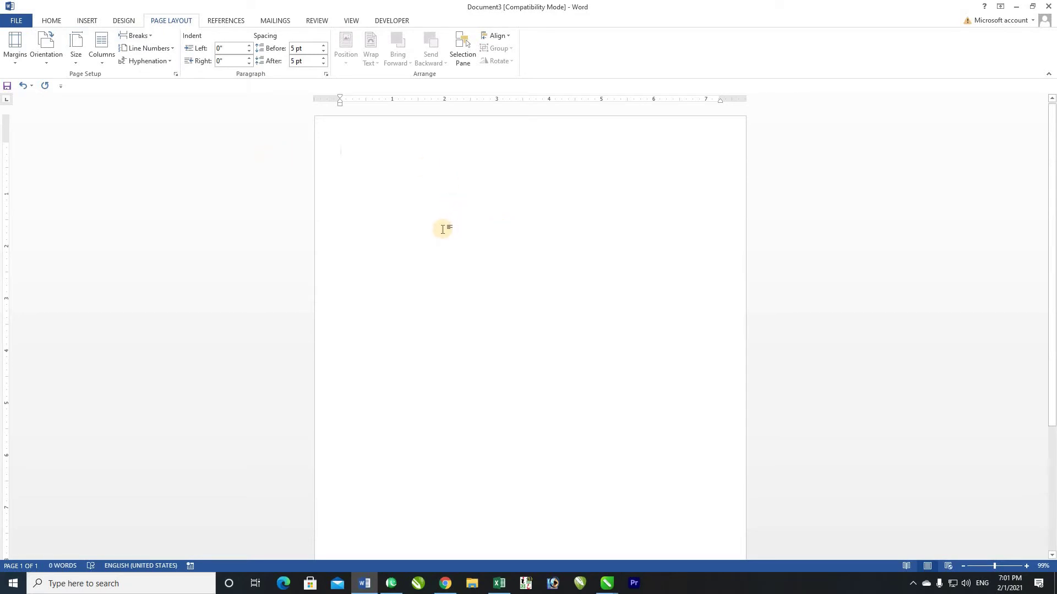
pyautogui.write('Ar')
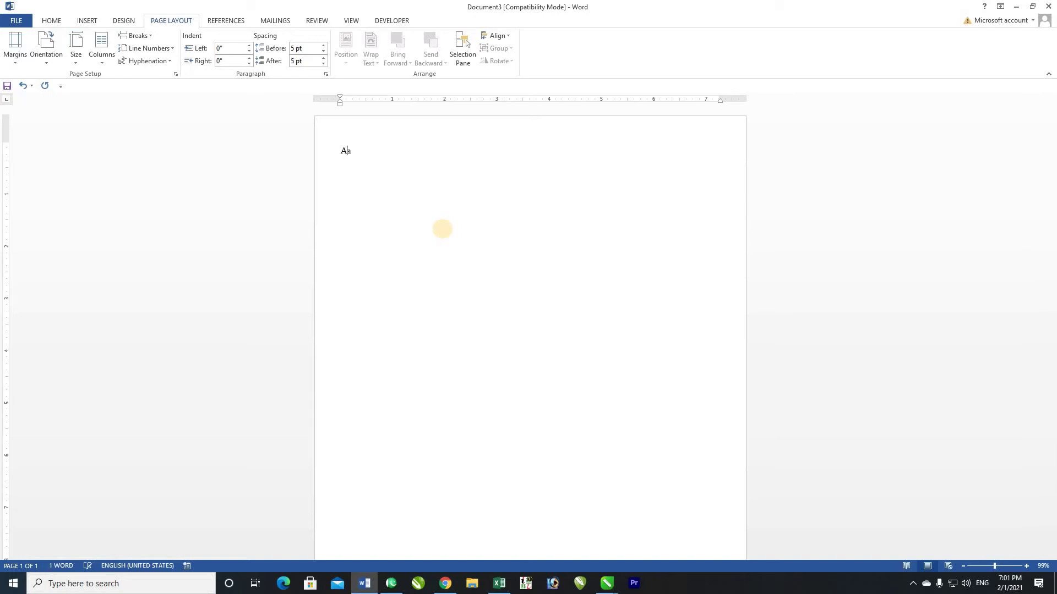
pyautogui.write('s')
pyautogui.hotkey('ctrl', 'a')
pyautogui.hotkey('ctrl', 'c')
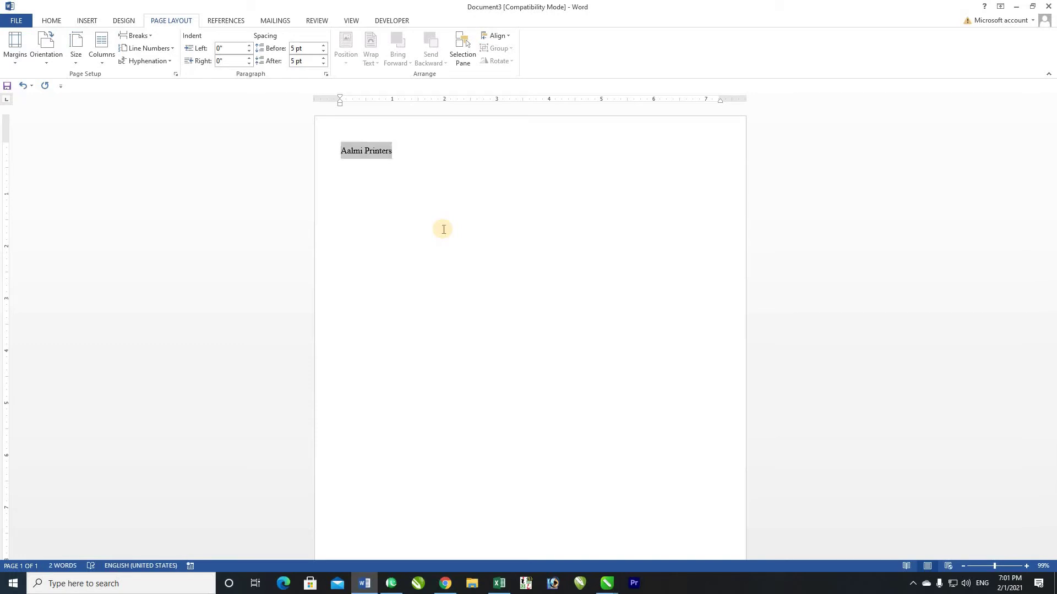
pyautogui.press('End')
pyautogui.hotkey('ctrl', 'v')
pyautogui.hotkey('ctrl', 'v')
pyautogui.hotkey('ctrl', 'v')
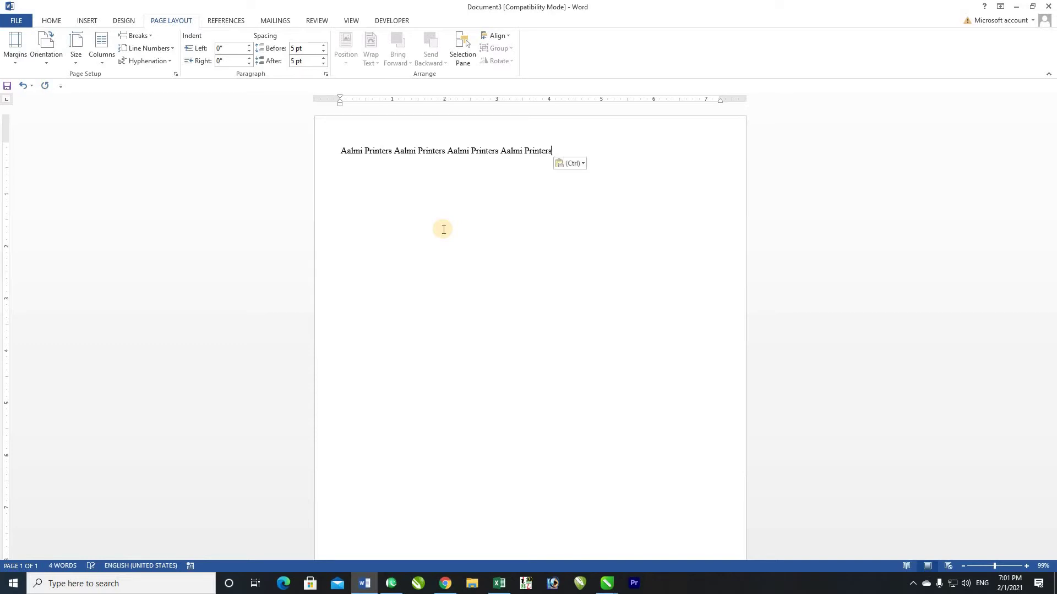
pyautogui.hotkey('ctrl', 'v')
pyautogui.hotkey('ctrl', 'v')
pyautogui.hotkey('ctrl', 'v')
pyautogui.hotkey('ctrl', 'v')
pyautogui.hotkey('ctrl', 'v')
pyautogui.hotkey('ctrl', 'v')
pyautogui.hotkey('ctrl', 'v')
pyautogui.hotkey('ctrl', 'v')
pyautogui.hotkey('ctrl', 'v')
pyautogui.hotkey('ctrl', 'v')
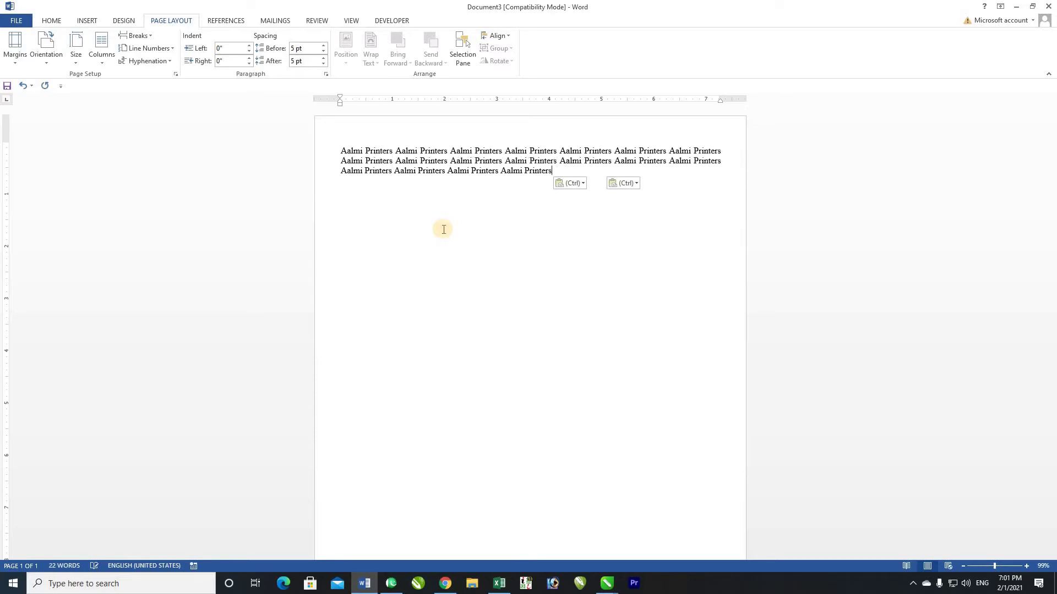
pyautogui.hotkey('ctrl', 'v')
pyautogui.hotkey('ctrl', 'v')
pyautogui.hotkey('ctrl', 'v')
pyautogui.hotkey('ctrl', 'v')
pyautogui.hotkey('ctrl', 'v')
pyautogui.hotkey('ctrl', 'v')
pyautogui.hotkey('ctrl', 'v')
pyautogui.hotkey('ctrl', 'v')
pyautogui.hotkey('ctrl', 'v')
pyautogui.hotkey('ctrl', 'v')
pyautogui.hotkey('ctrl', 'v')
pyautogui.hotkey('ctrl', 'v')
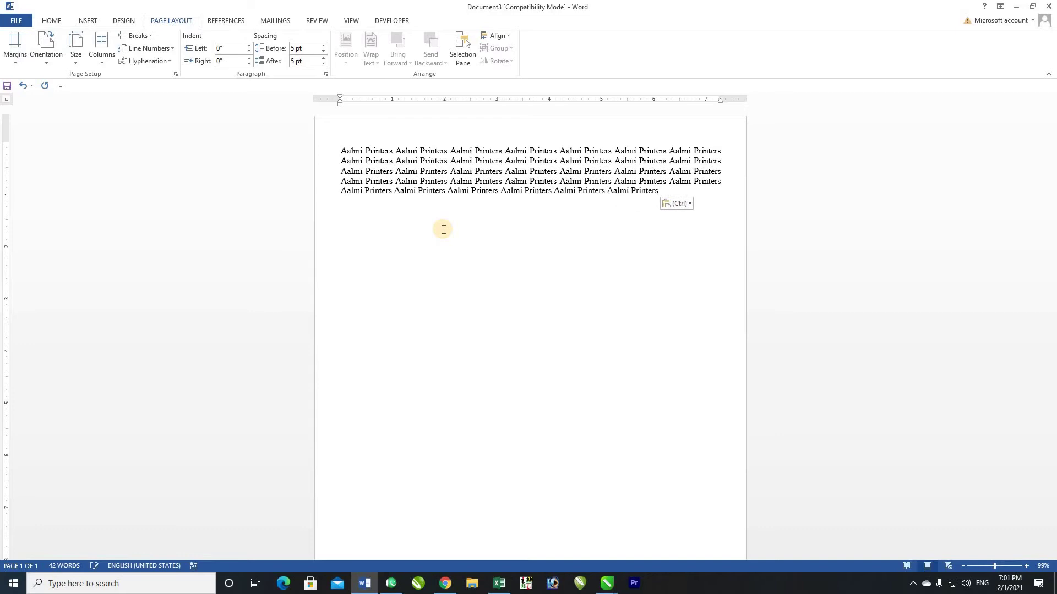
pyautogui.hotkey('ctrl', 'v')
pyautogui.hotkey('ctrl', 'v')
pyautogui.hotkey('ctrl', 'v')
pyautogui.hotkey('ctrl', 'v')
pyautogui.hotkey('ctrl', 'v')
pyautogui.hotkey('ctrl', 'v')
pyautogui.hotkey('ctrl', 'v')
pyautogui.hotkey('ctrl', 'v')
pyautogui.hotkey('ctrl', 'v')
pyautogui.hotkey('ctrl', 'v')
pyautogui.hotkey('ctrl', 'v')
pyautogui.hotkey('ctrl', 'v')
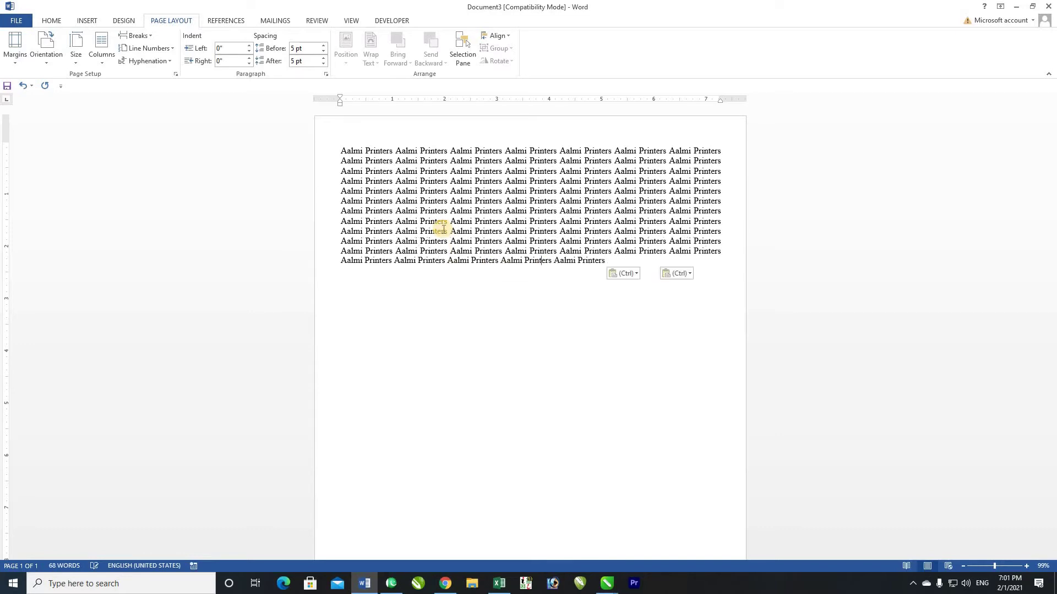
pyautogui.hotkey('ctrl', 'v')
pyautogui.hotkey('ctrl', 'v')
pyautogui.hotkey('ctrl', 'v')
pyautogui.hotkey('ctrl', 'v')
pyautogui.hotkey('ctrl', 'v')
pyautogui.hotkey('ctrl', 'v')
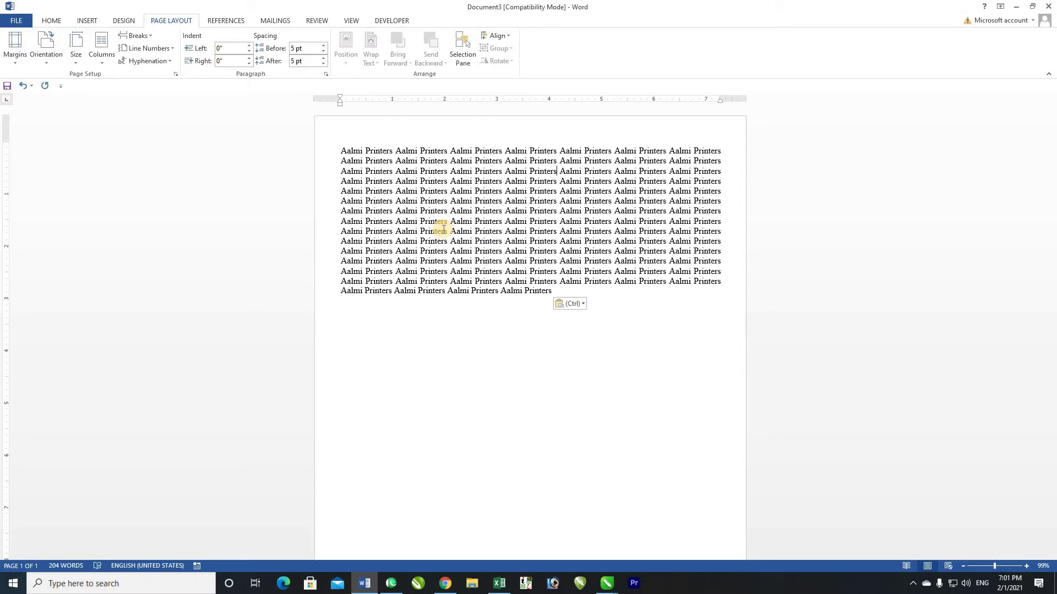
pyautogui.press('Return')
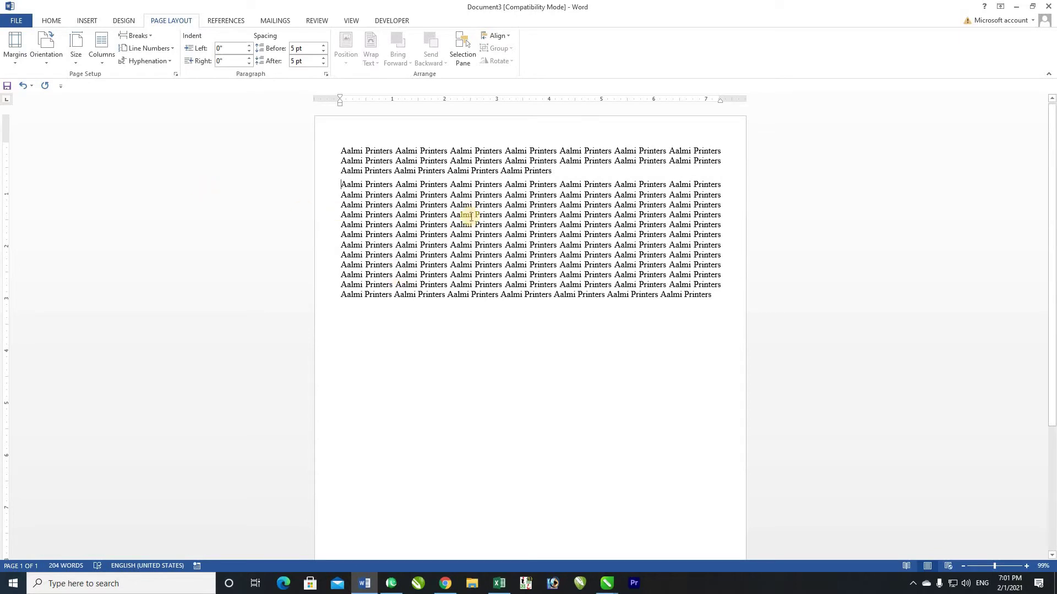
# - Colour the second 'Aalmi Printers' paragraph red
pyautogui.keyDown('shift'); pyautogui.click(724, 184); pyautogui.keyUp('shift')
pyautogui.keyDown('shift'); pyautogui.click(735, 320); pyautogui.keyUp('shift')
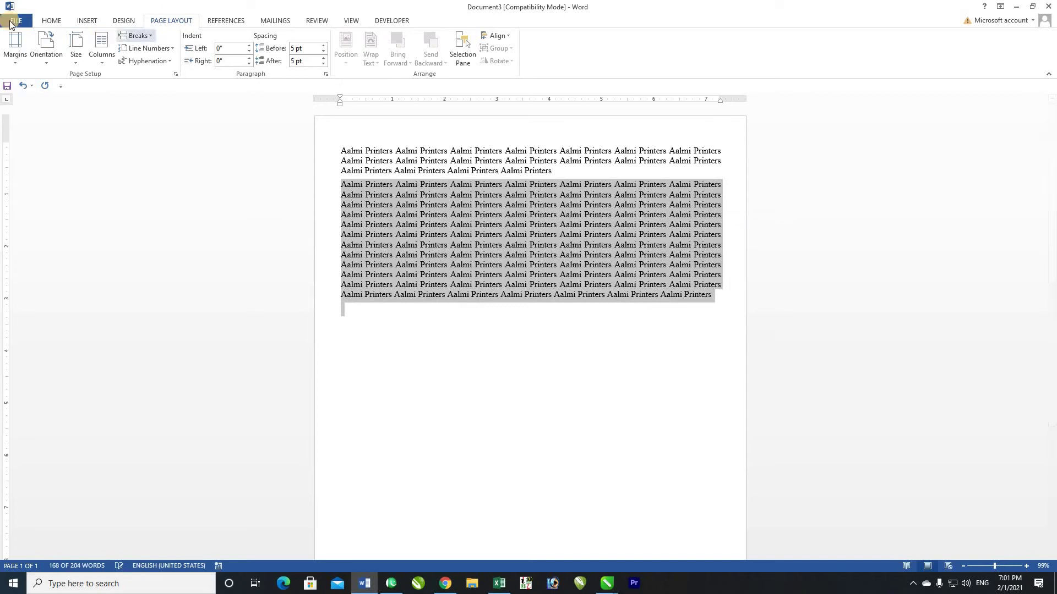
pyautogui.click(50, 20)
pyautogui.click(226, 57)
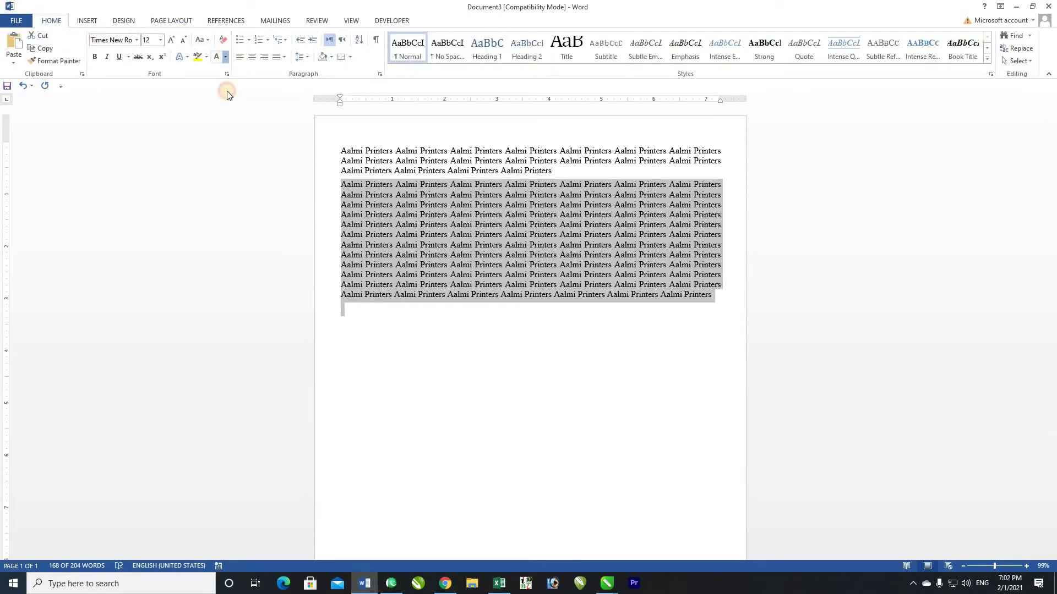
pyautogui.click(227, 153)
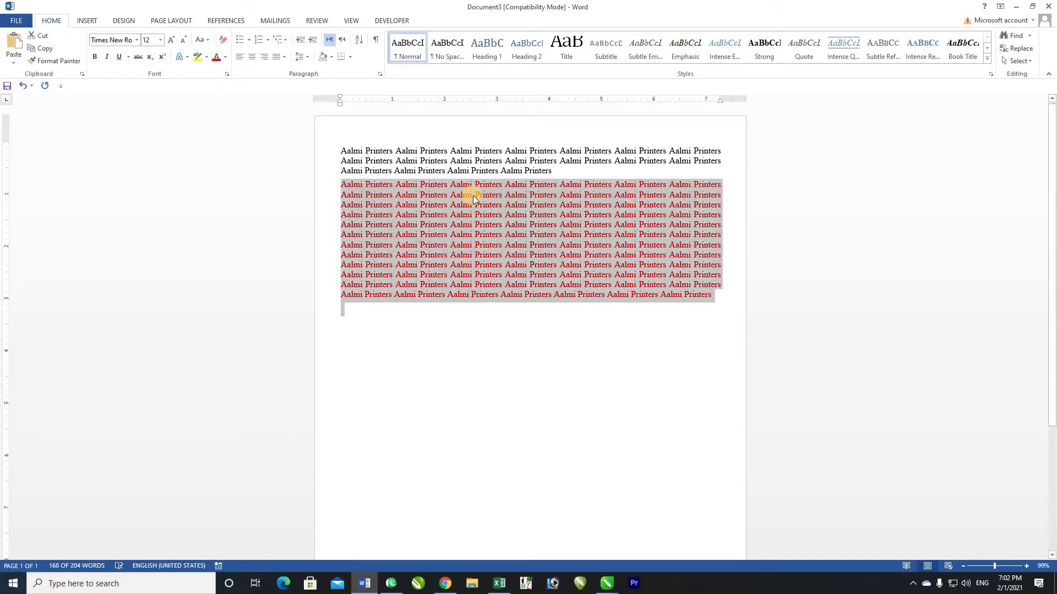
pyautogui.click(329, 189)
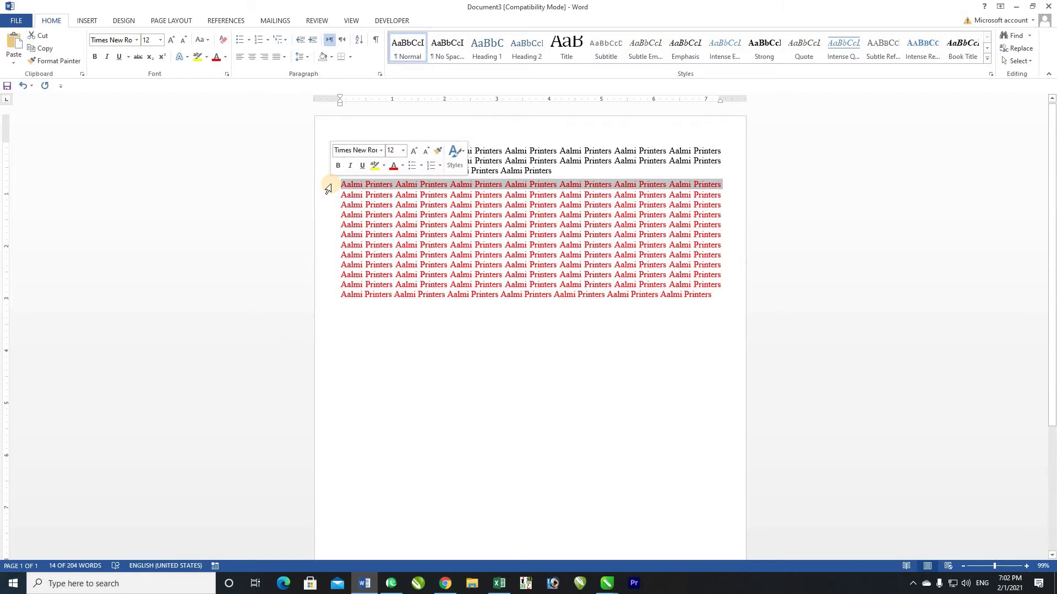
pyautogui.click(329, 189)
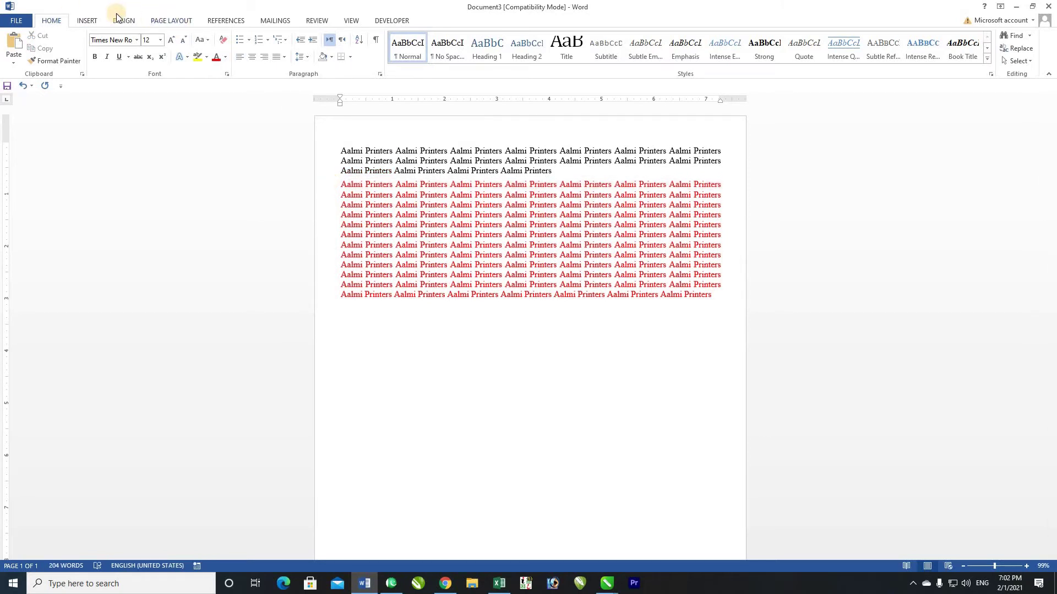
# - Show the page and section breaks list on the Page Layout tab
pyautogui.click(121, 21)
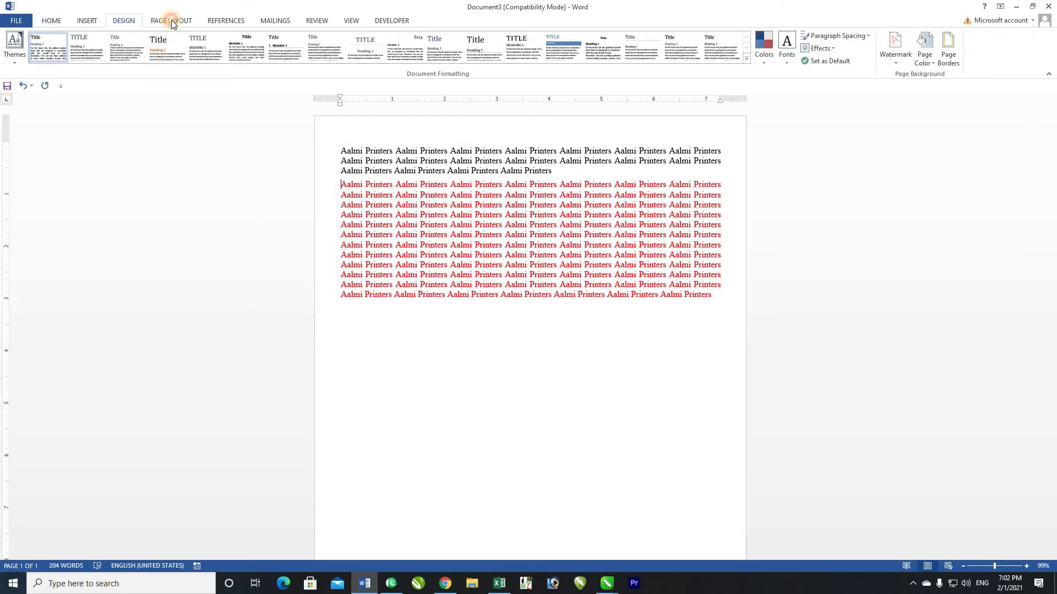
pyautogui.click(165, 12)
pyautogui.click(153, 37)
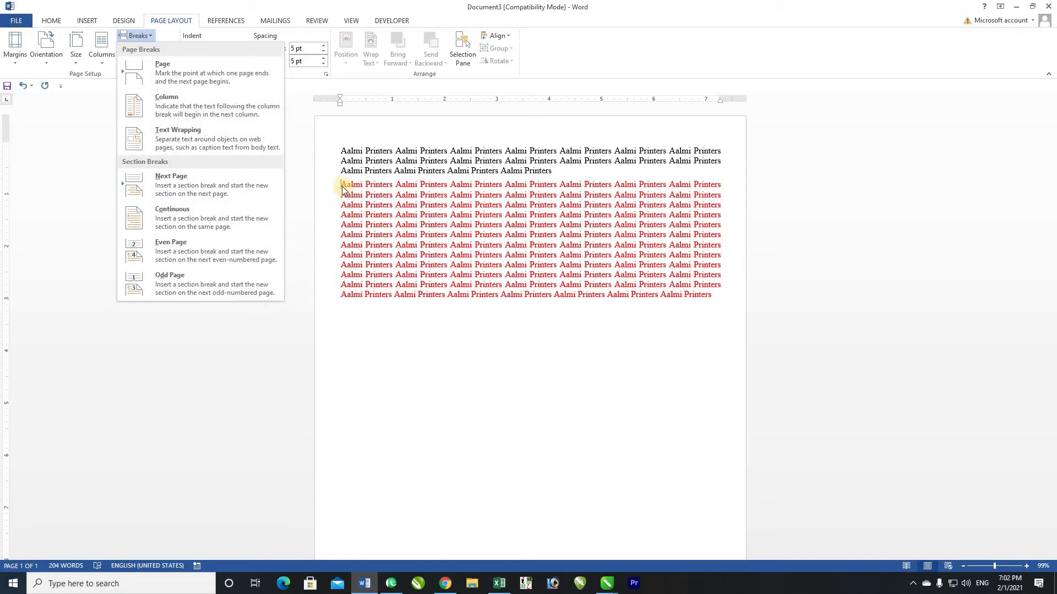
# - Insert a page break before the red paragraph, moving it onto page 2
pyautogui.click(176, 68)
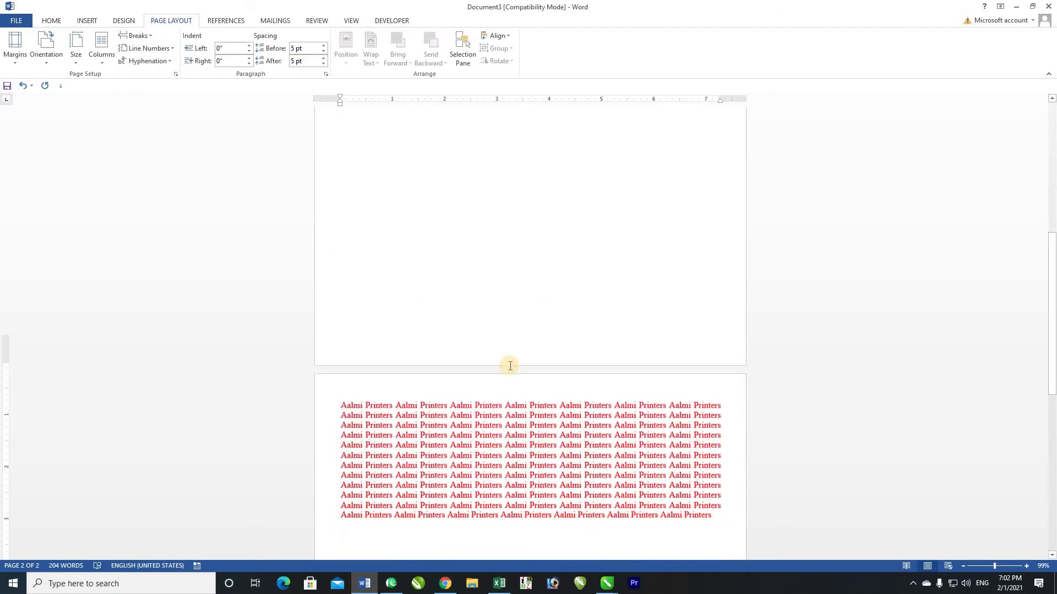
pyautogui.scroll(-4, 511, 365)
pyautogui.scroll(1, 510, 366)
pyautogui.scroll(10, 510, 365)
pyautogui.scroll(5, 509, 365)
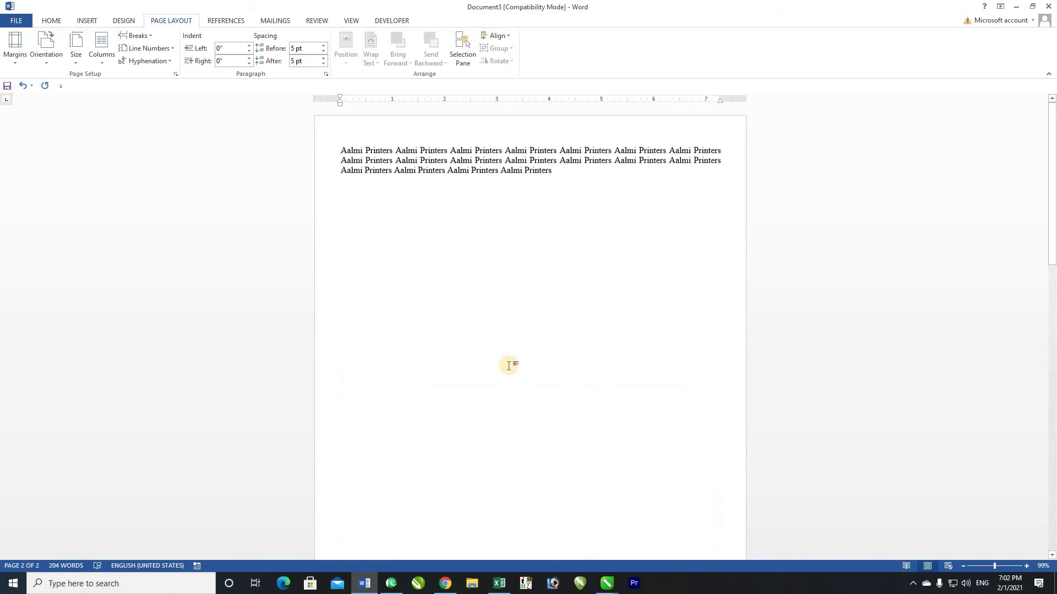
pyautogui.scroll(-10, 440, 249)
pyautogui.scroll(-7, 440, 248)
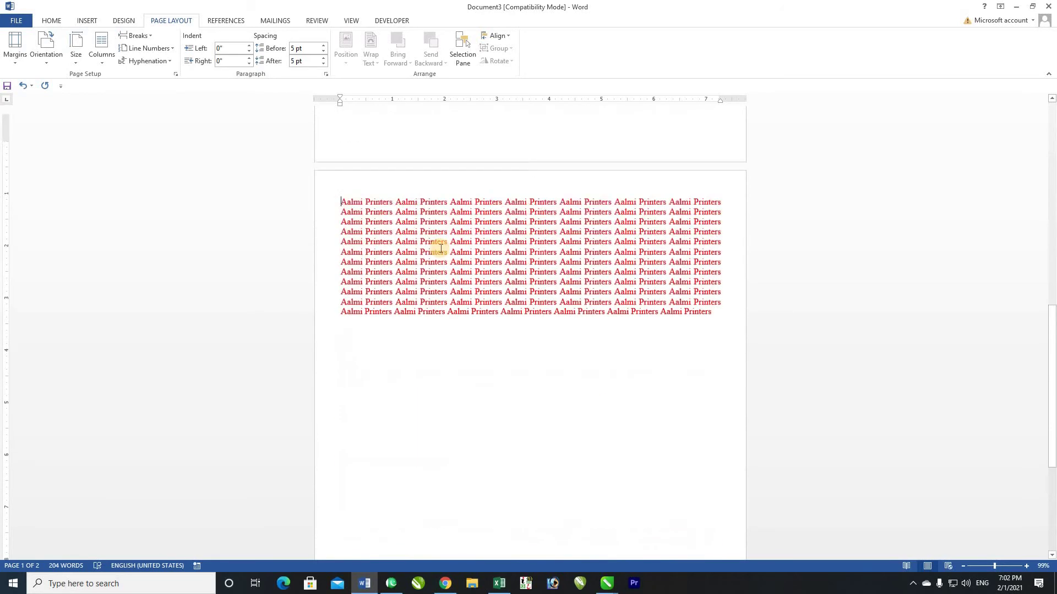
pyautogui.scroll(4, 440, 248)
pyautogui.scroll(7, 441, 249)
pyautogui.scroll(5, 440, 247)
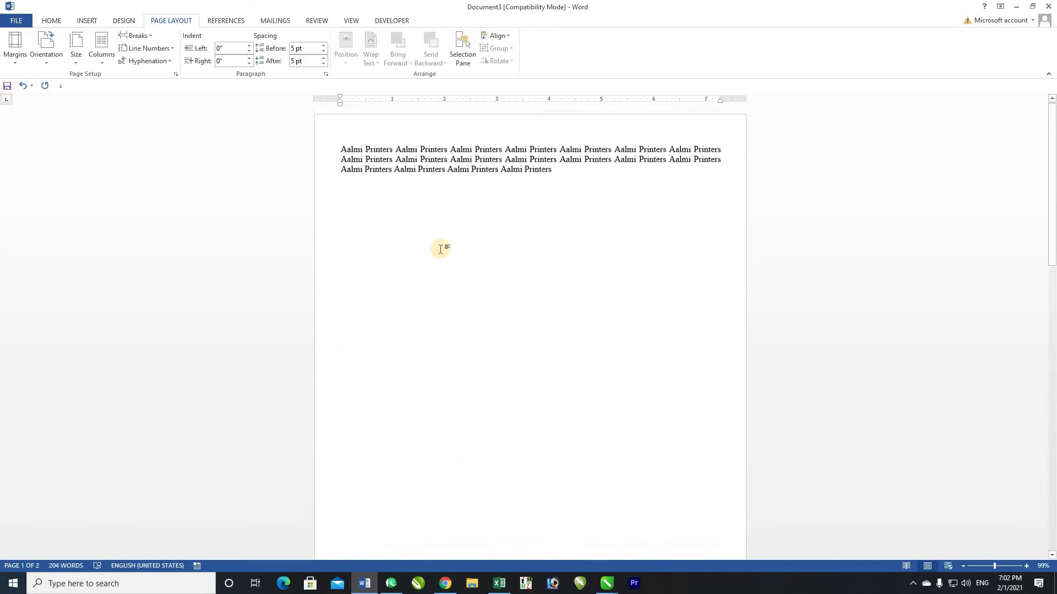
pyautogui.scroll(-1, 537, 207)
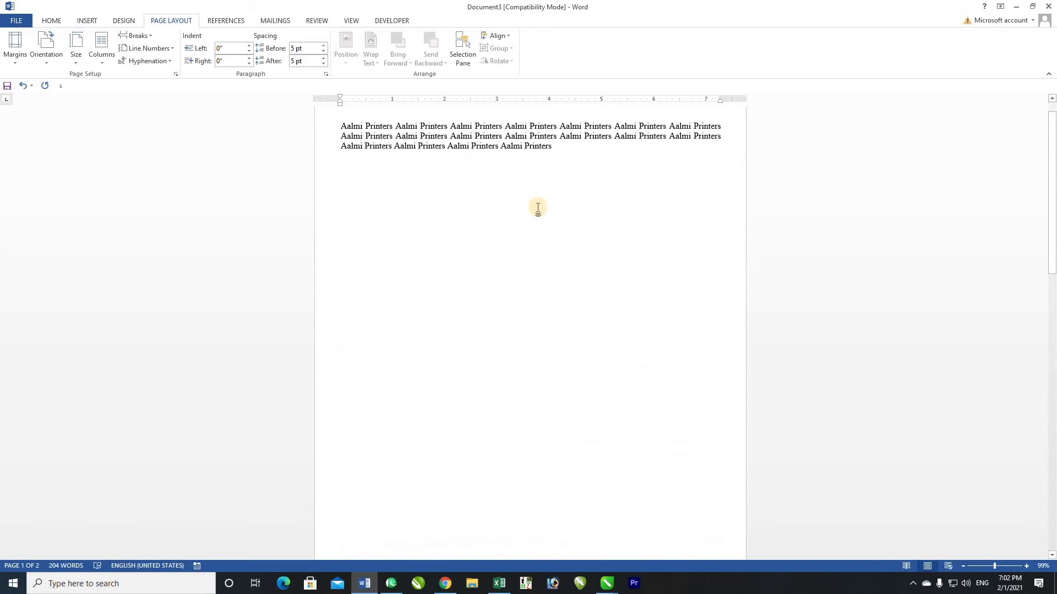
pyautogui.click(570, 152)
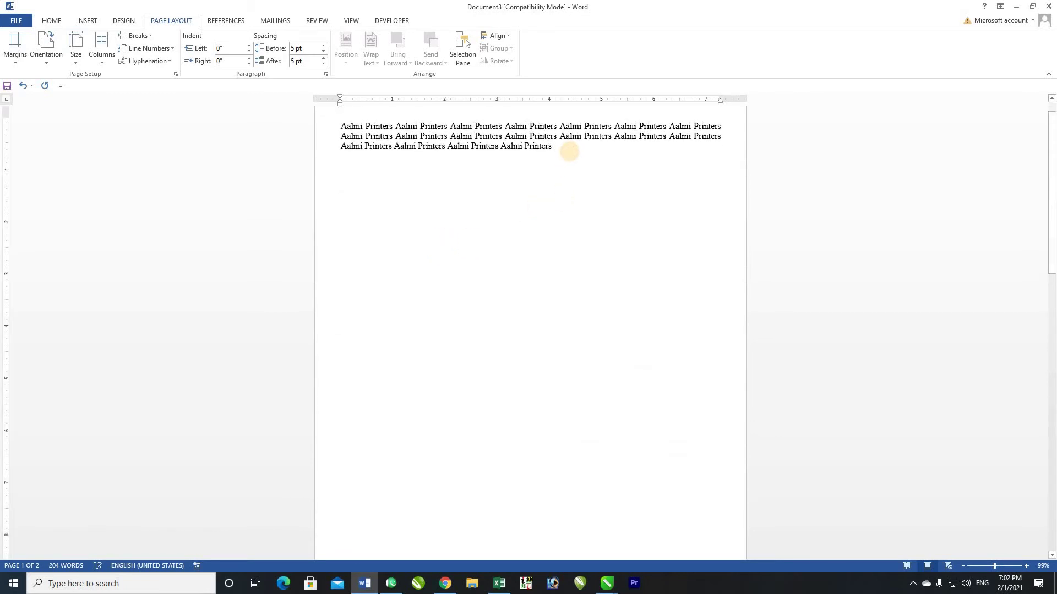
# - Add a 'Ctrl+Enter' line below the black text, enlarged and bold
pyautogui.press('Return')
pyautogui.write('Ctrl+Enter')
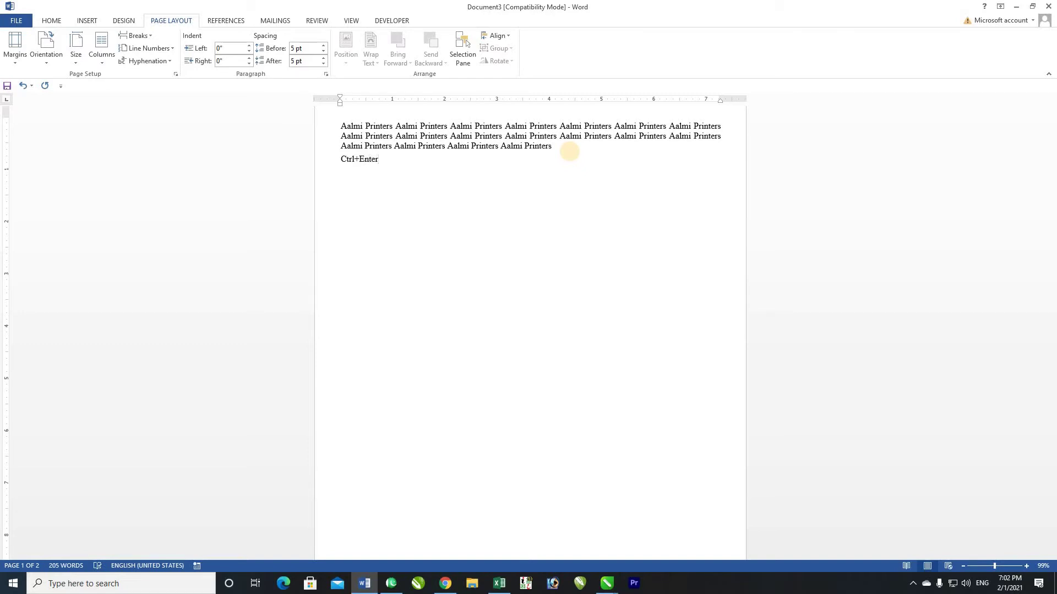
pyautogui.hotkey('shift', 'Home')
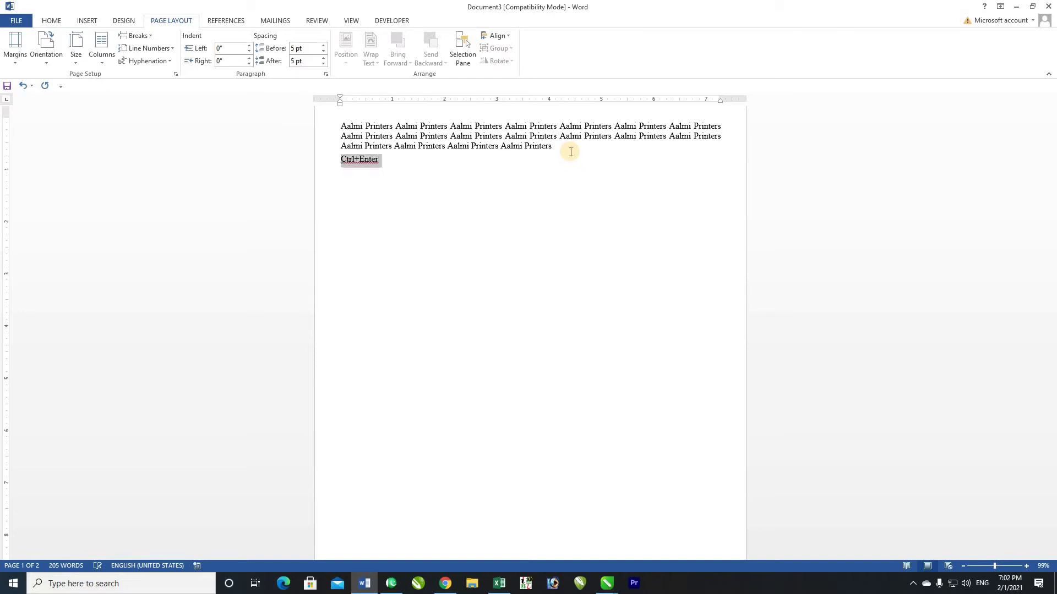
pyautogui.hotkey('ctrl', ']')
pyautogui.hotkey('ctrl', ']')
pyautogui.hotkey('ctrl', ']')
pyautogui.hotkey('ctrl', ']')
pyautogui.hotkey('ctrl', ']')
pyautogui.hotkey('ctrl', ']')
pyautogui.hotkey('ctrl', ']')
pyautogui.hotkey('ctrl', 'b')
pyautogui.hotkey('ctrl', ']')
pyautogui.hotkey('ctrl', ']')
pyautogui.hotkey('ctrl', ']')
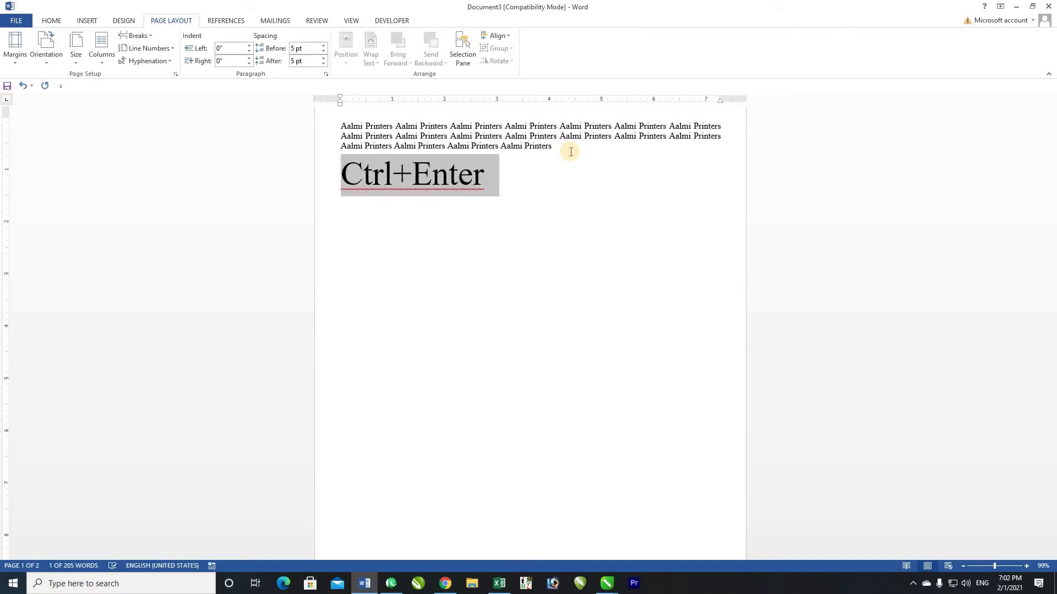
pyautogui.hotkey('ctrl', ']')
pyautogui.hotkey('ctrl', ']')
pyautogui.hotkey('ctrl', ']')
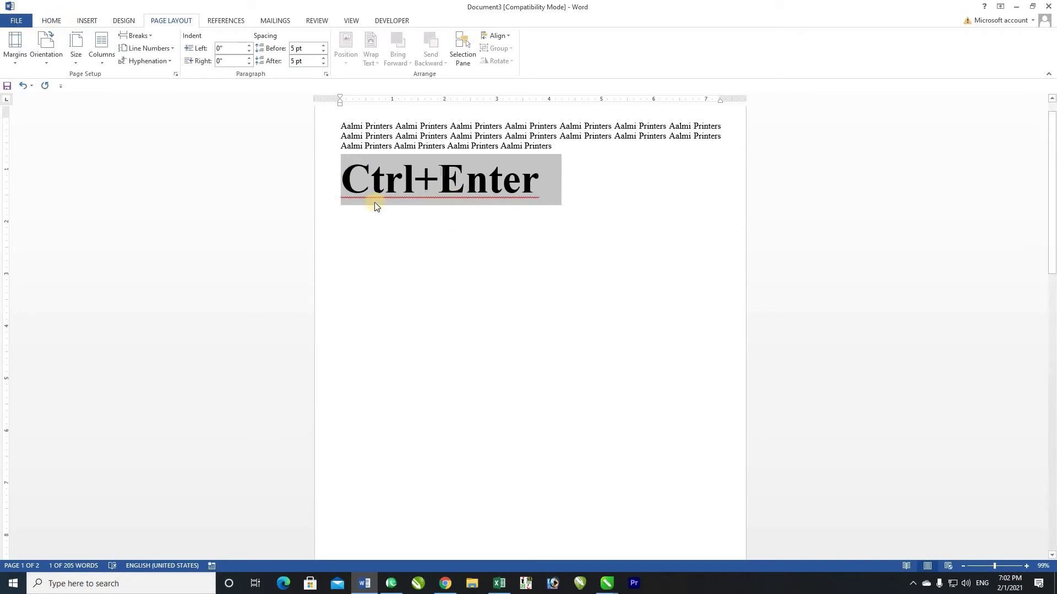
pyautogui.click(341, 189)
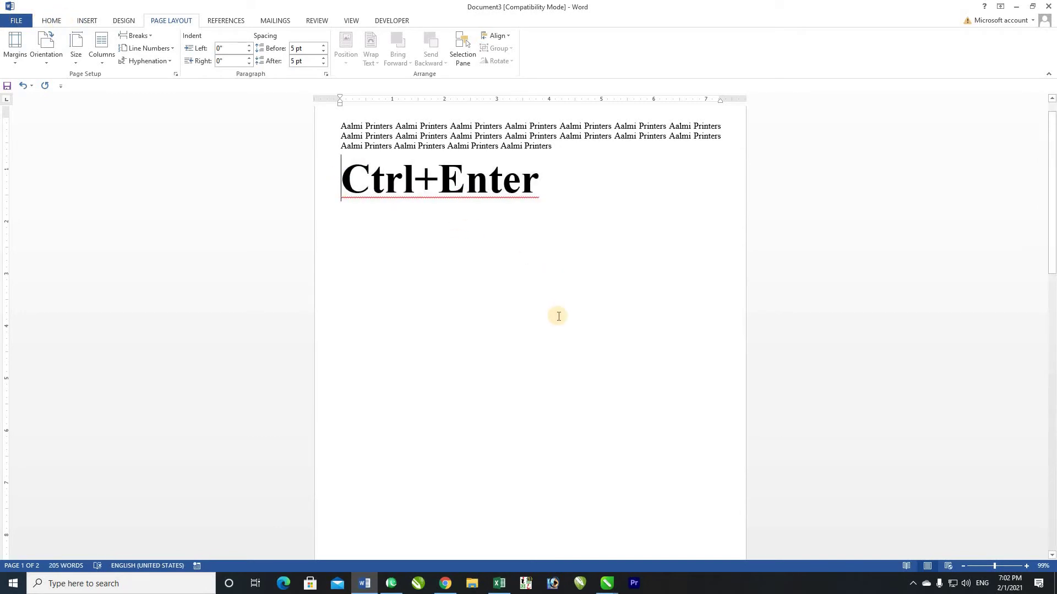
pyautogui.hotkey('shift', 'End')
pyautogui.press('Down')
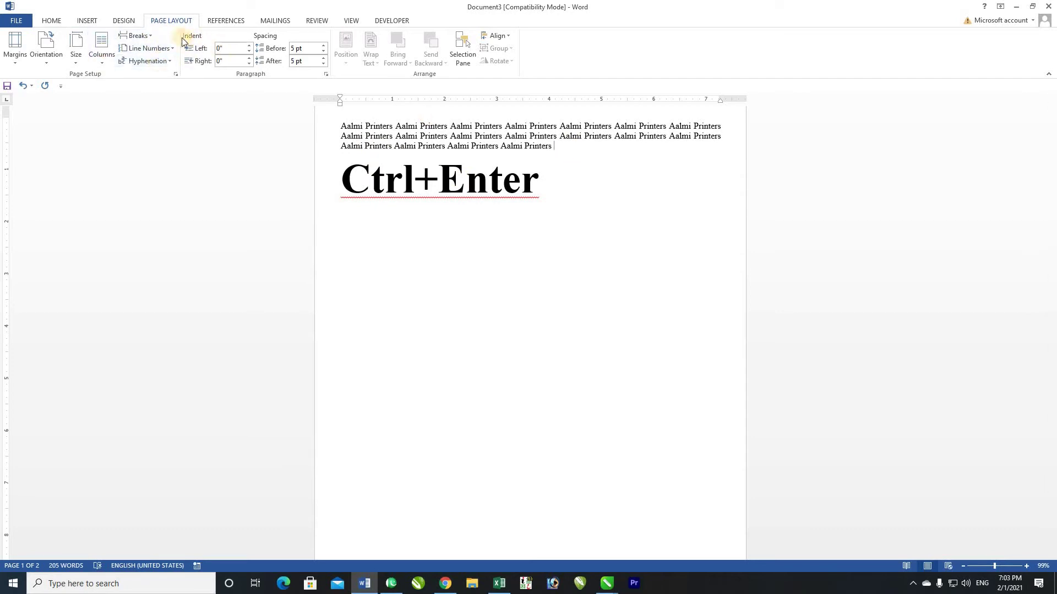
# - Indent the Ctrl+Enter line 1" from the left
pyautogui.click(353, 182)
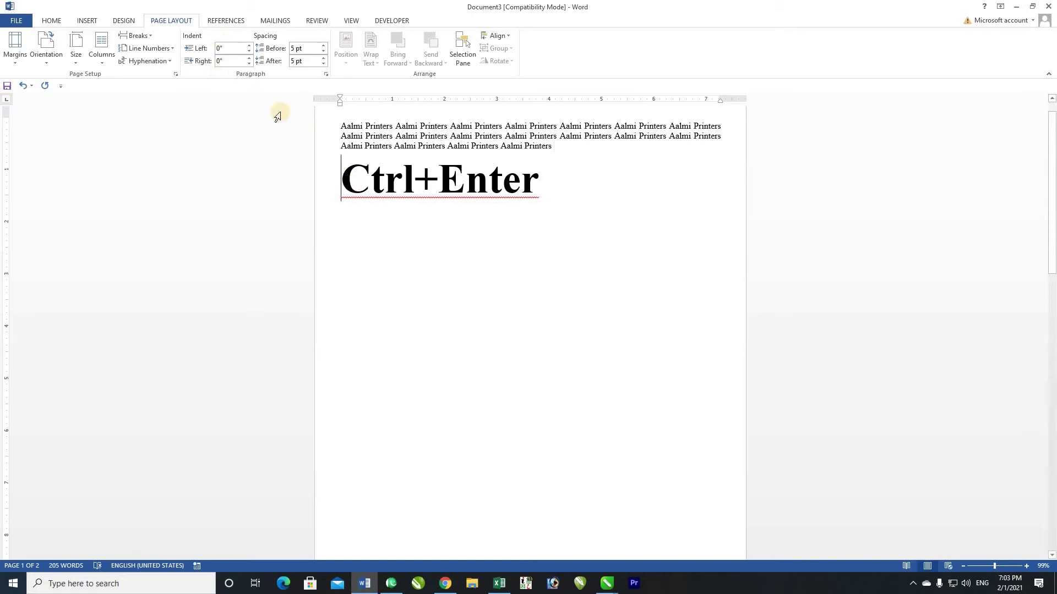
pyautogui.click(209, 49)
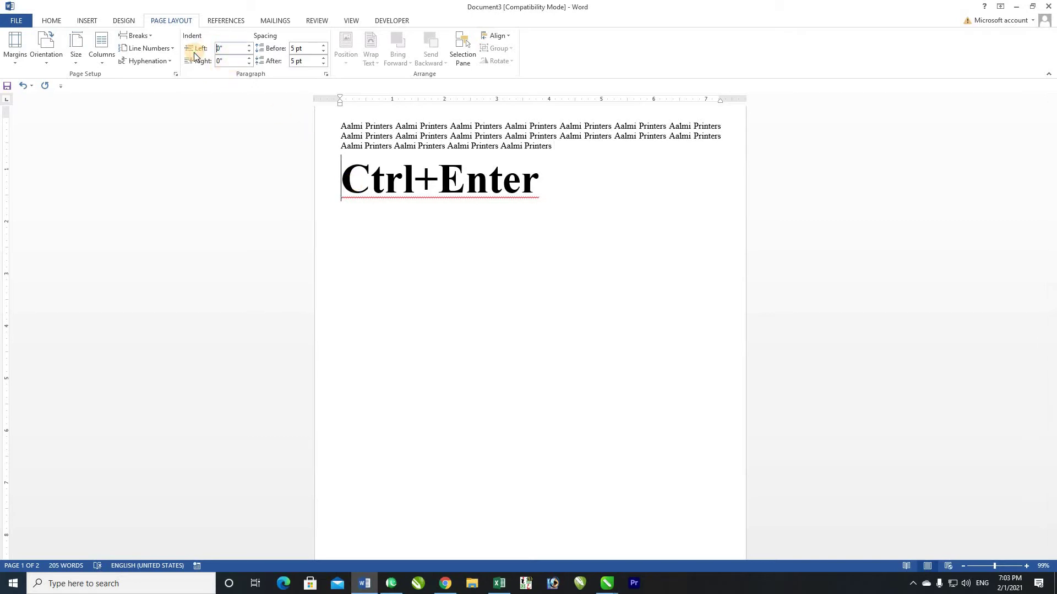
pyautogui.write('1')
pyautogui.press('Return')
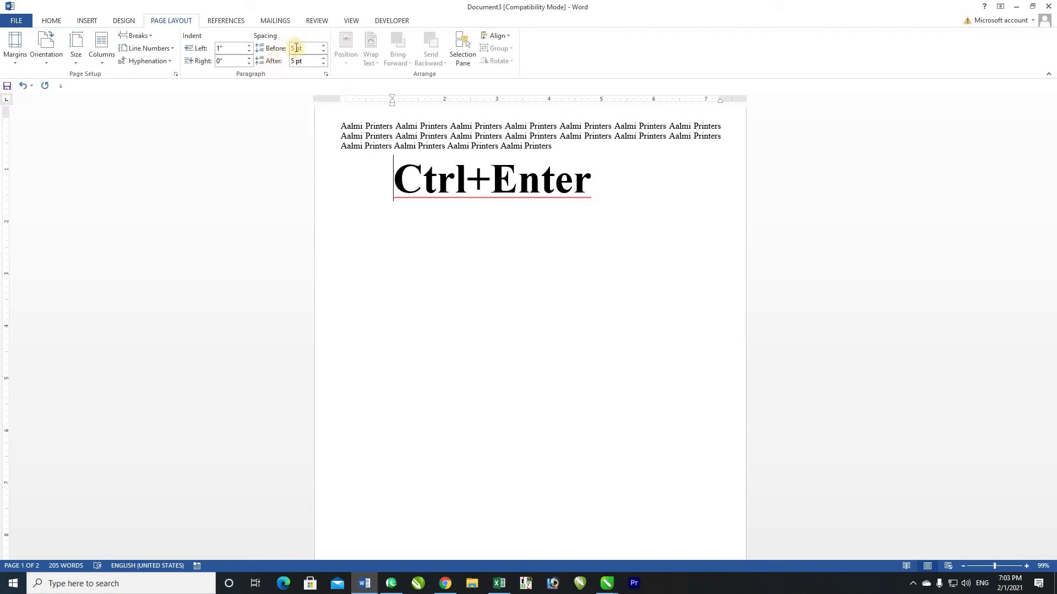
# - Select the Spacing Before box, then switch to the References tools for footnotes and citations
pyautogui.click(296, 48)
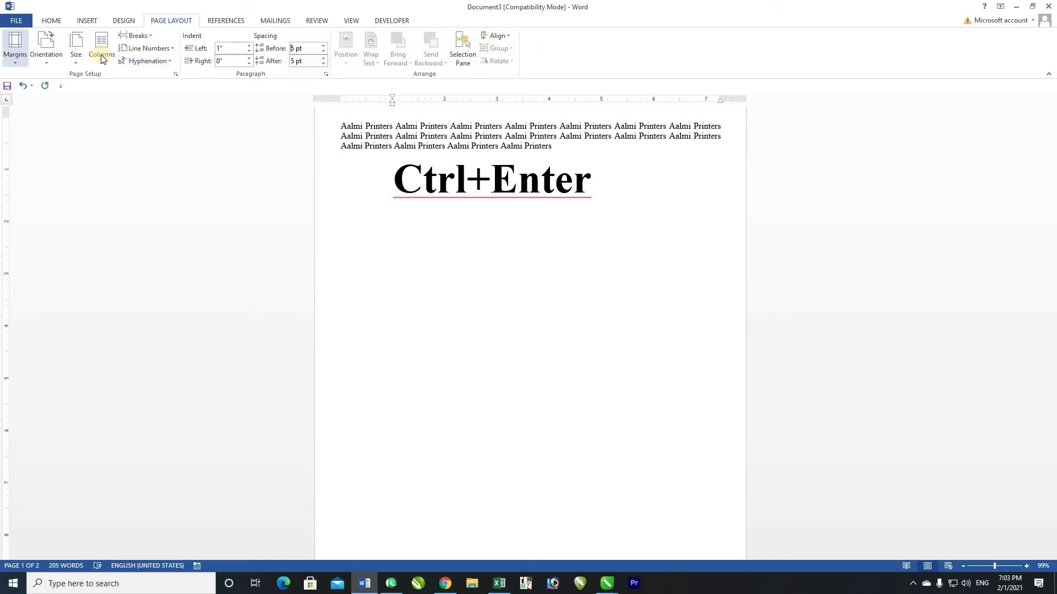
pyautogui.click(227, 20)
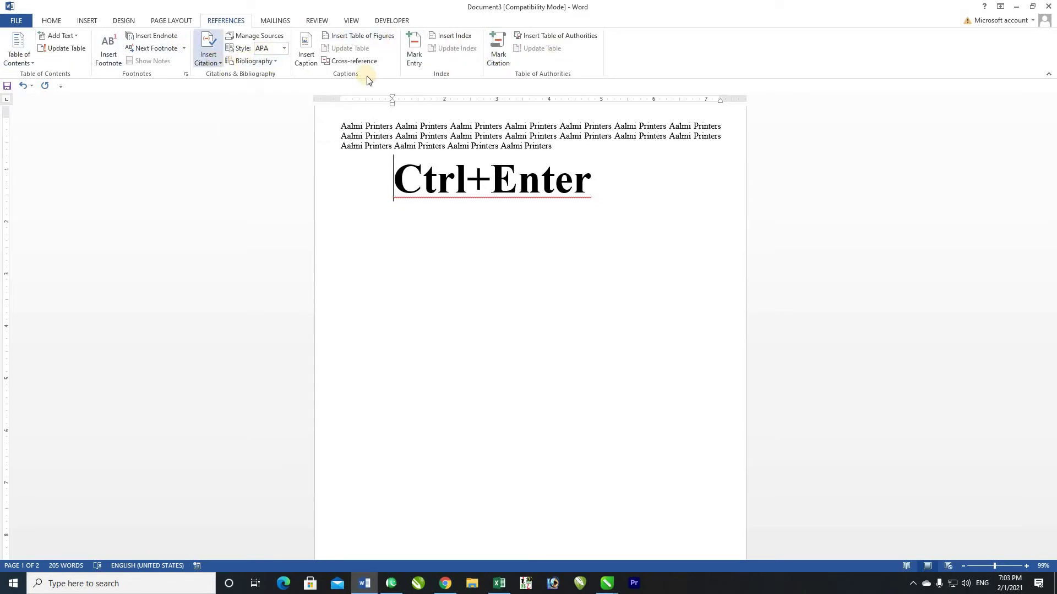
# - Glance at the Mailings tools, then switch to the Review tools
pyautogui.click(275, 21)
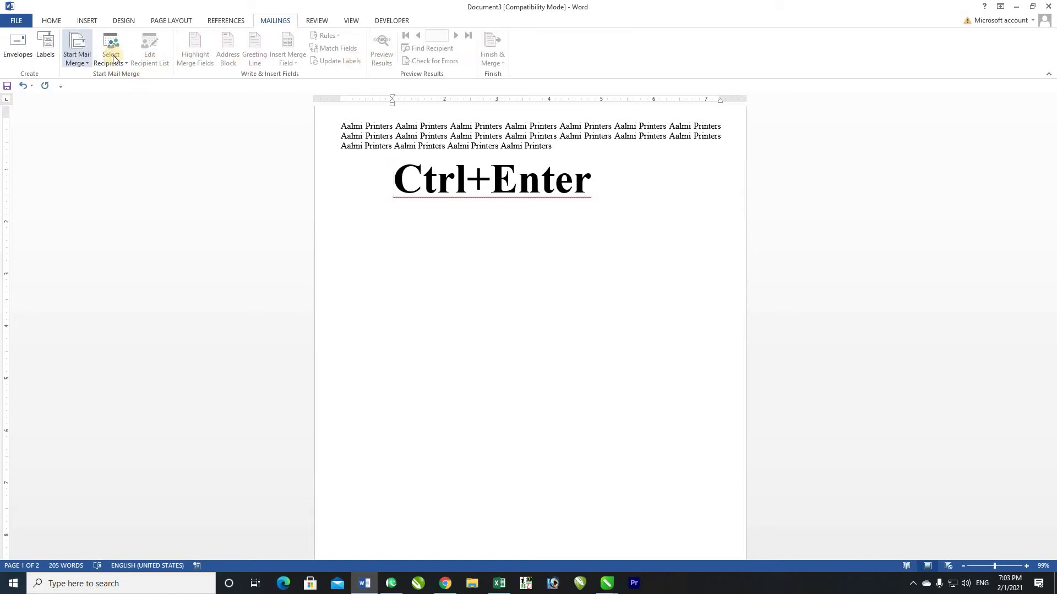
pyautogui.click(311, 17)
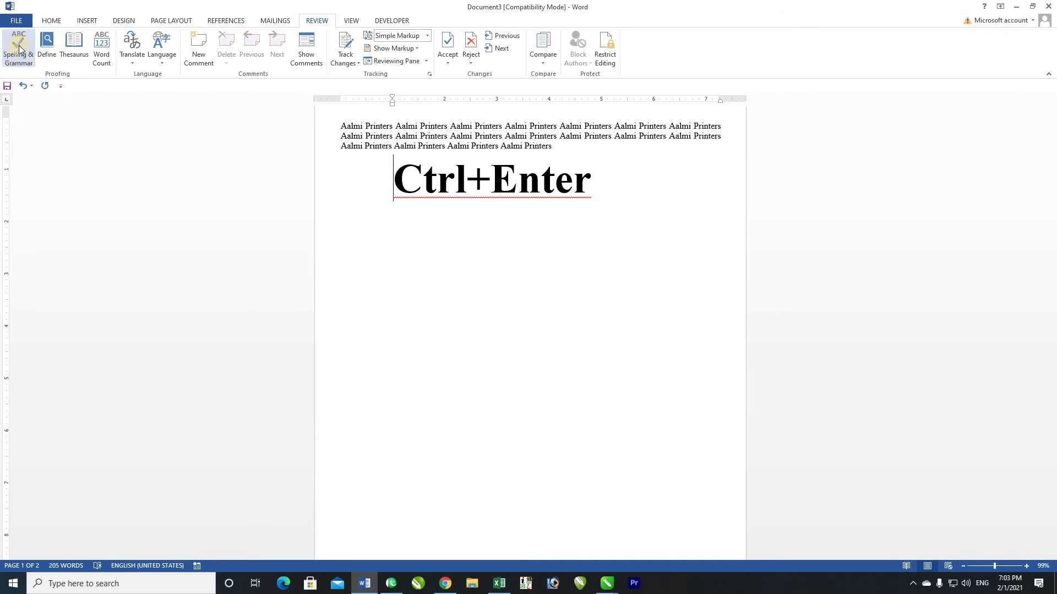
pyautogui.click(467, 182)
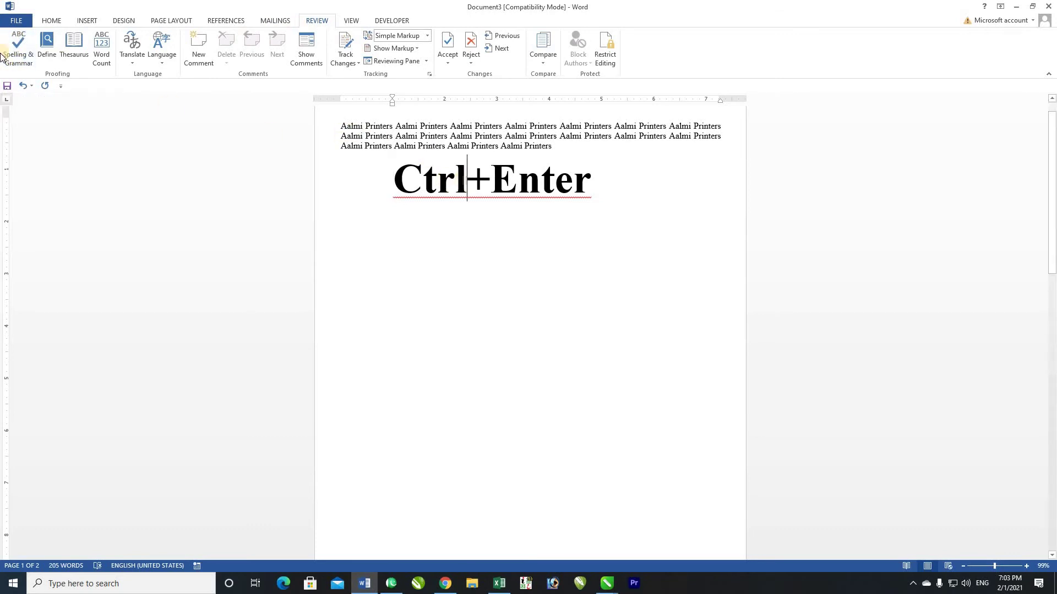
pyautogui.click(19, 50)
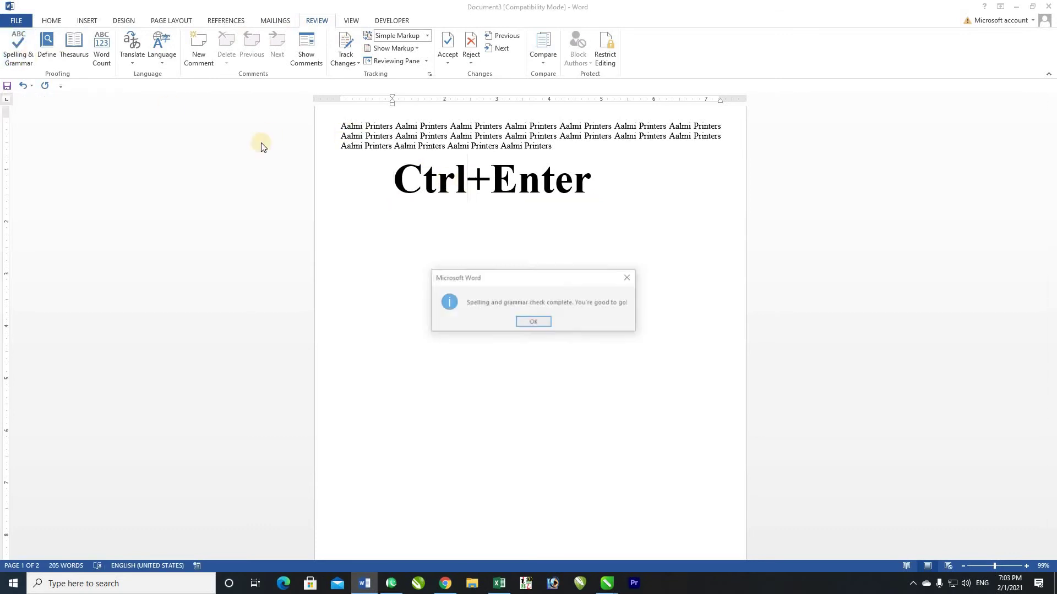
pyautogui.click(524, 322)
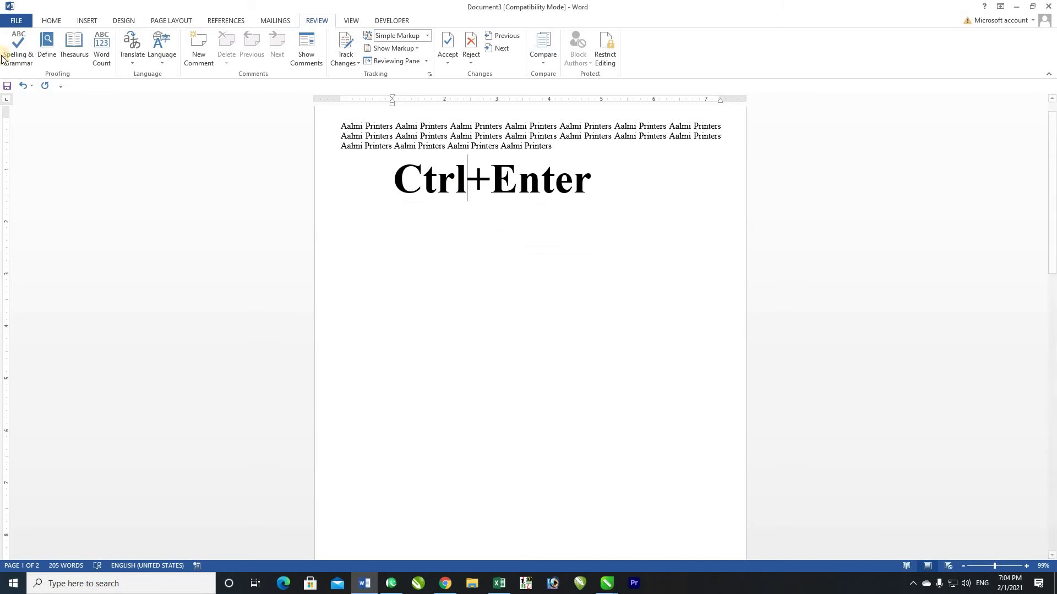
pyautogui.click(19, 50)
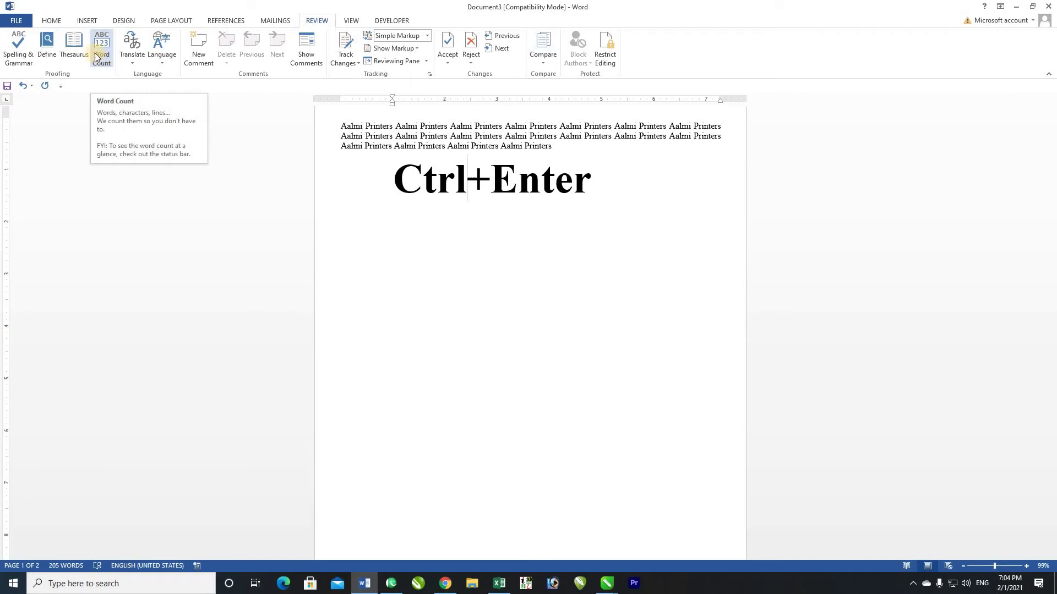
pyautogui.click(467, 176)
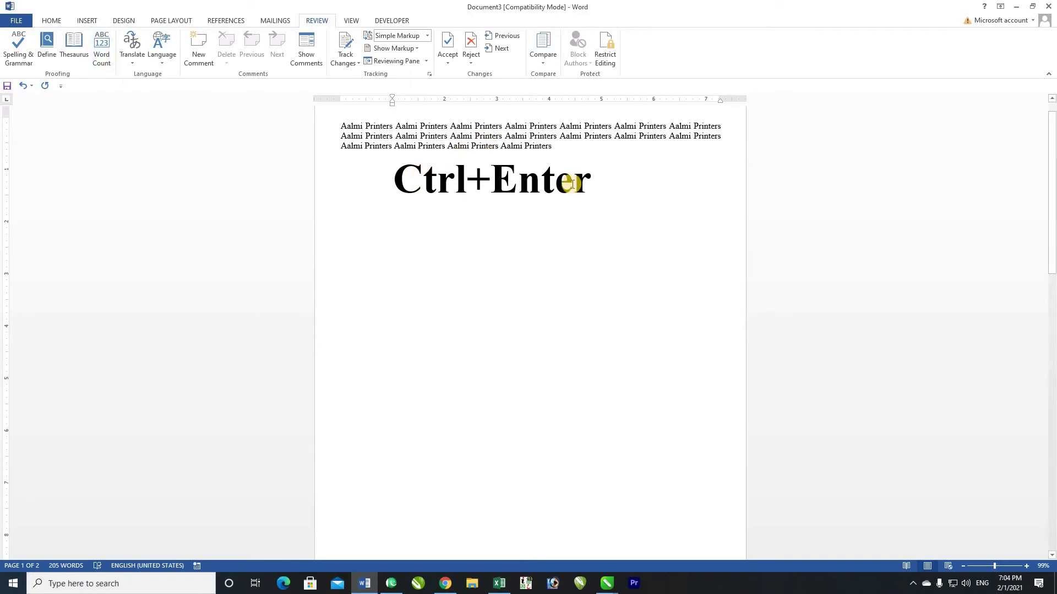
pyautogui.click(102, 50)
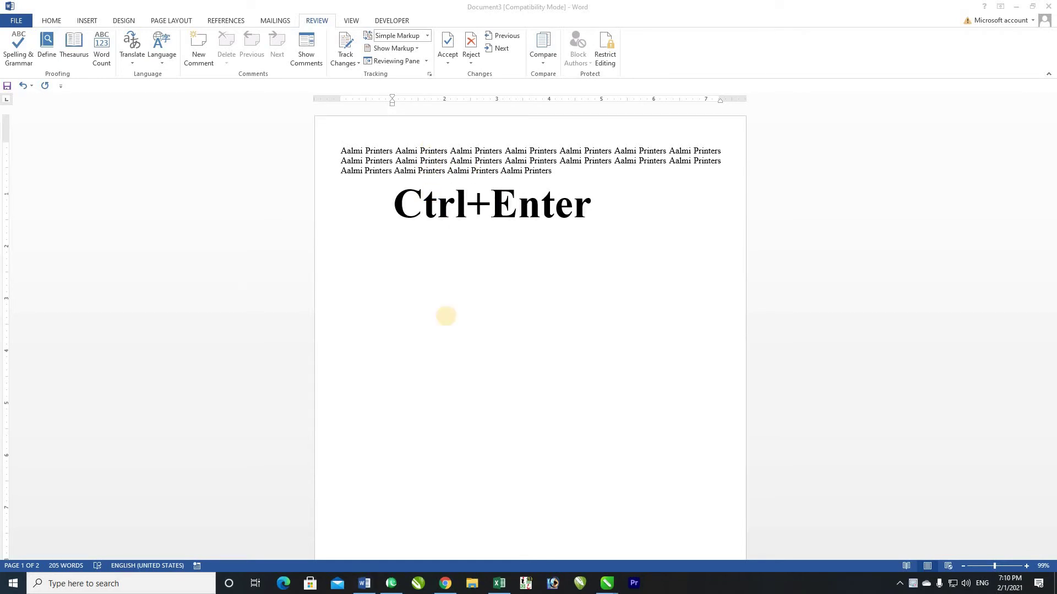
pyautogui.hotkey('ctrl', 'Return')
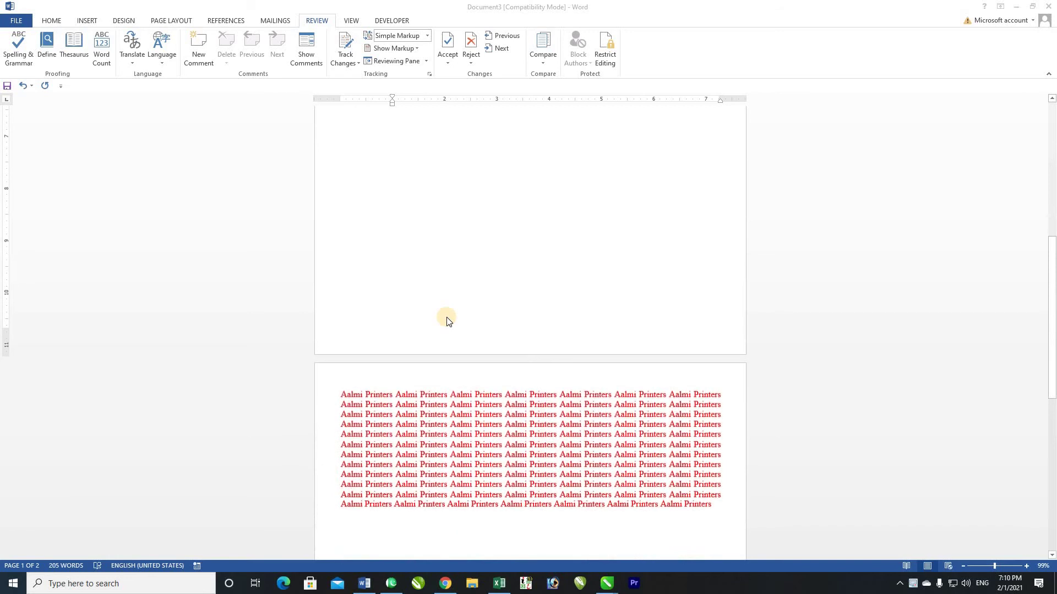
pyautogui.scroll(-3, 388, 121)
pyautogui.scroll(4, 440, 269)
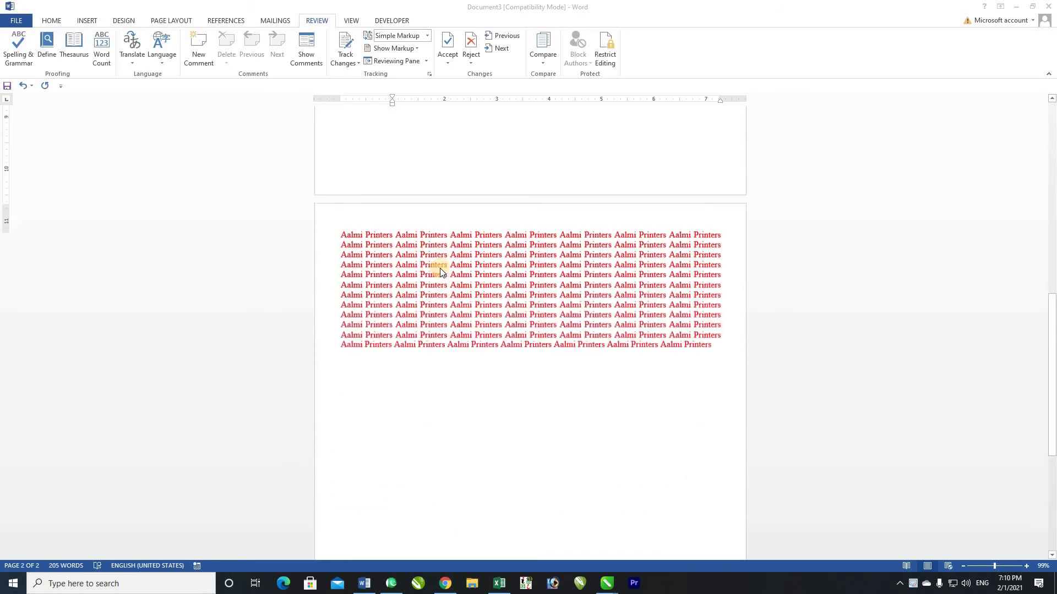
pyautogui.scroll(4, 441, 270)
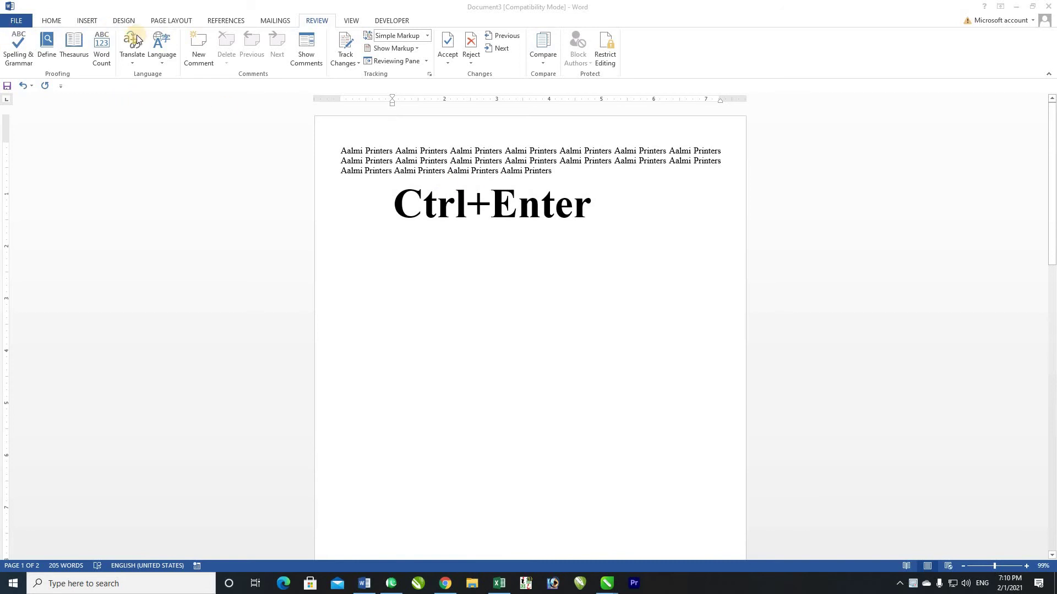
pyautogui.click(424, 228)
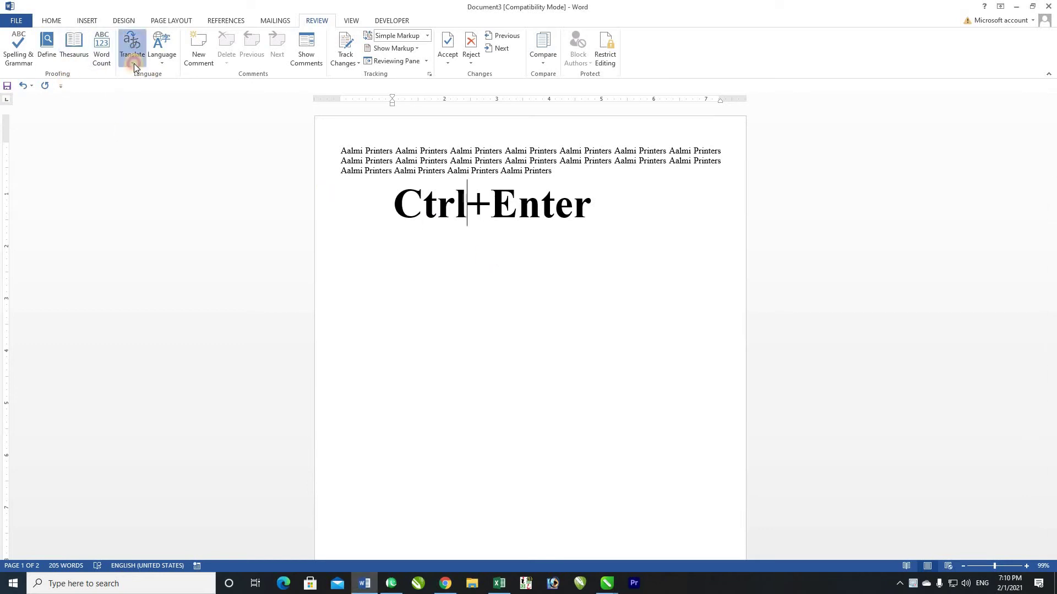
# - Dismiss the Translate options and add an empty line below the Ctrl+Enter heading
pyautogui.click(133, 64)
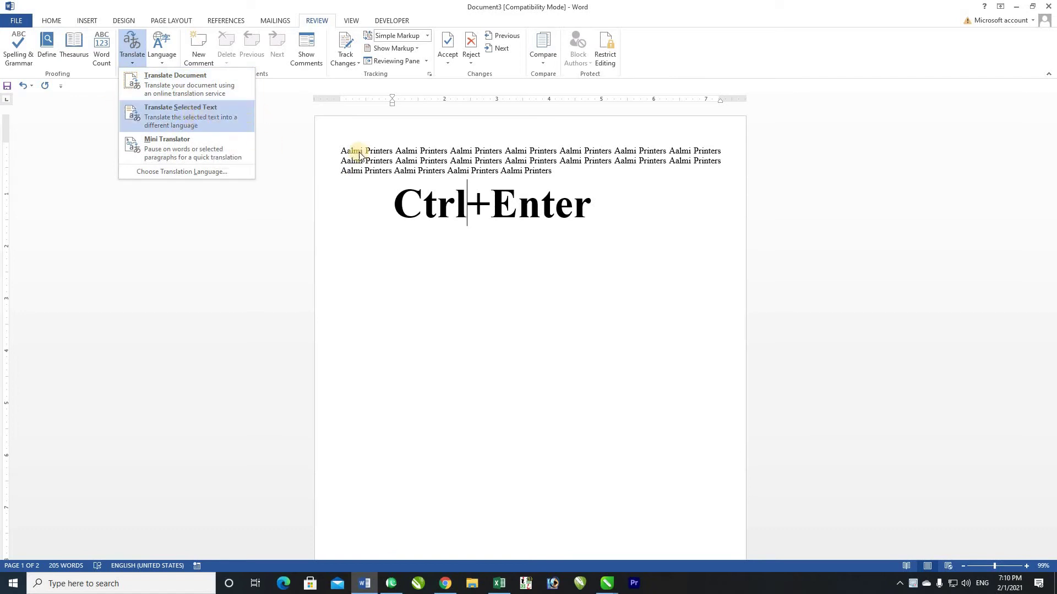
pyautogui.click(359, 196)
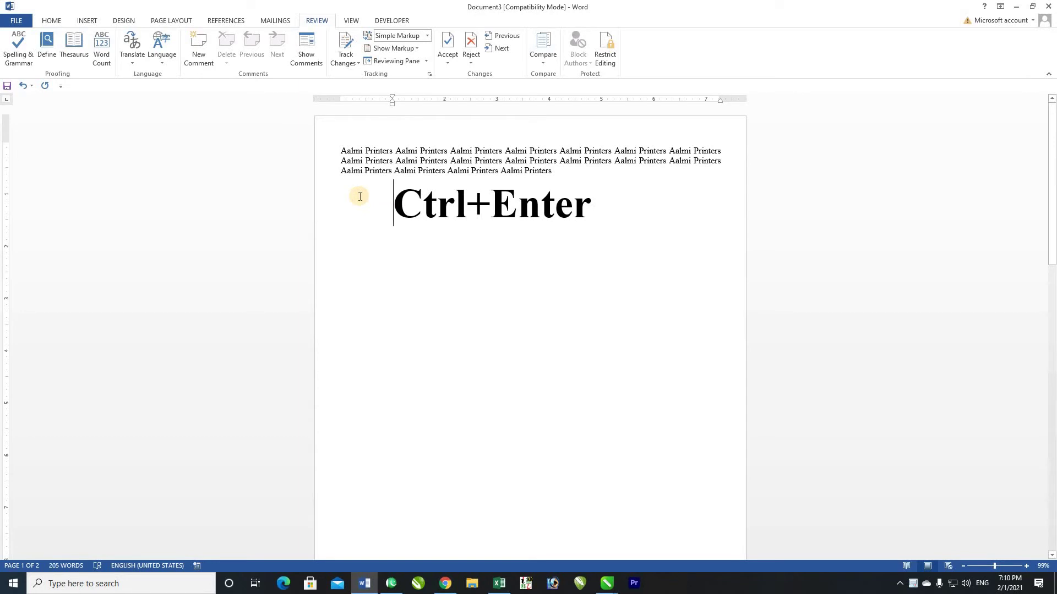
pyautogui.hotkey('shift', 'End')
pyautogui.press('End')
pyautogui.press('Return')
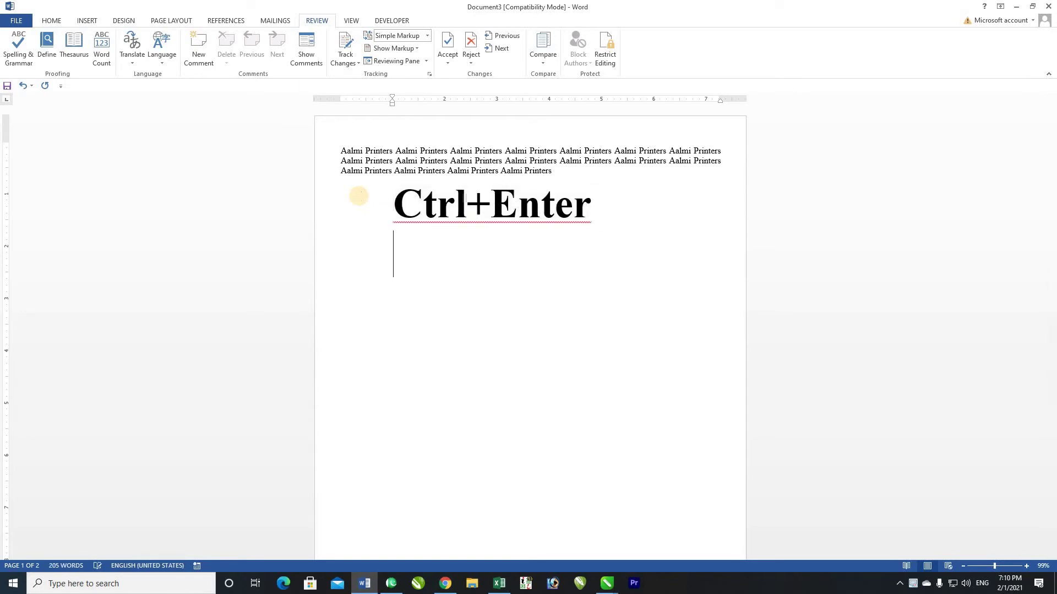
# - Type 'How to work in Microsoft word' below Ctrl+Enter and shrink its font size two steps
pyautogui.write('How to ')
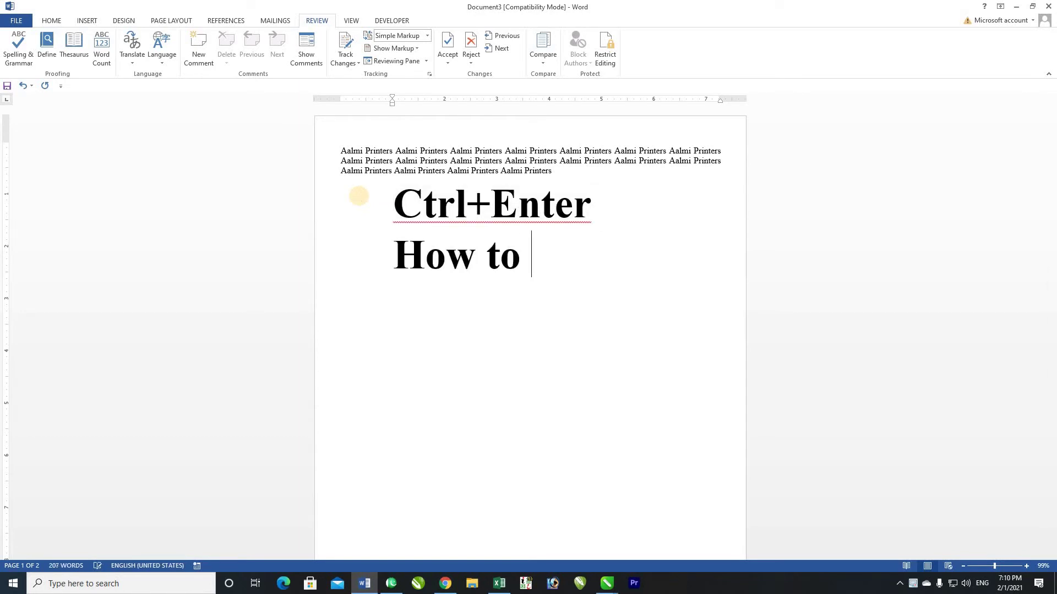
pyautogui.write('work')
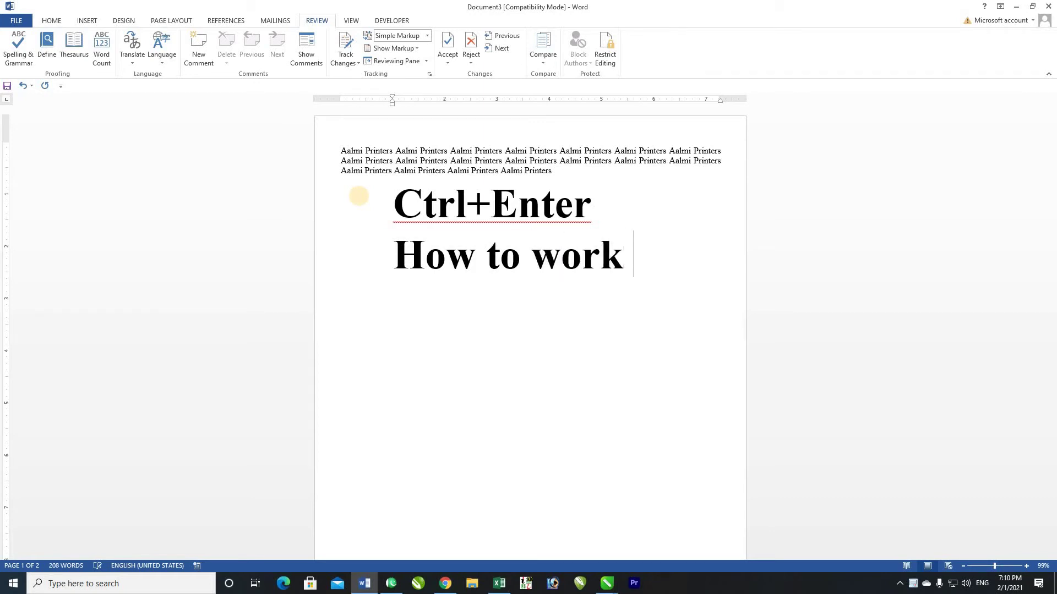
pyautogui.write('in ')
pyautogui.write('microsoft ')
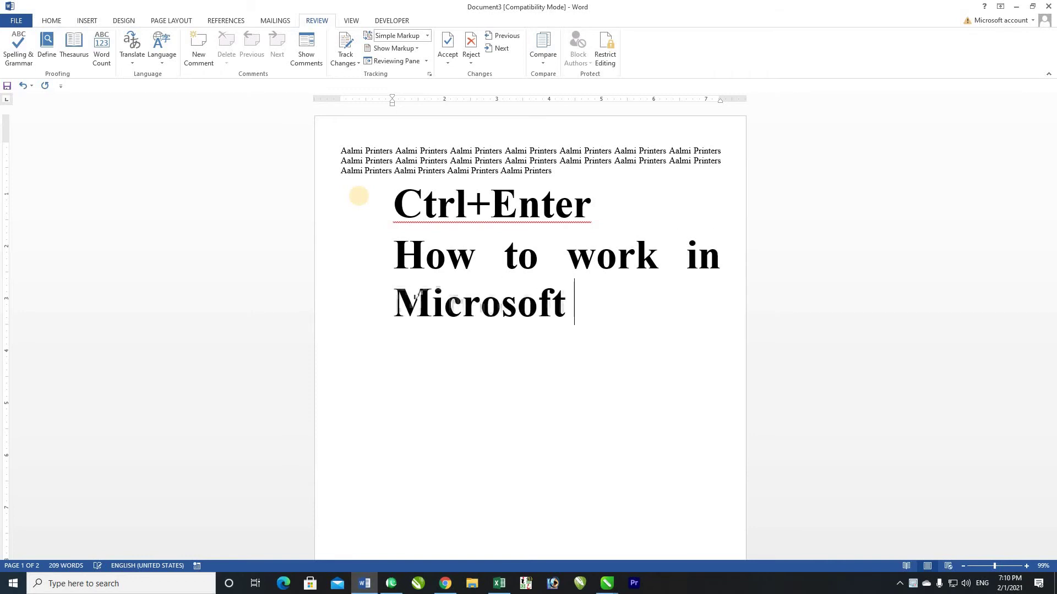
pyautogui.write('o')
pyautogui.press('BackSpace')
pyautogui.write('word')
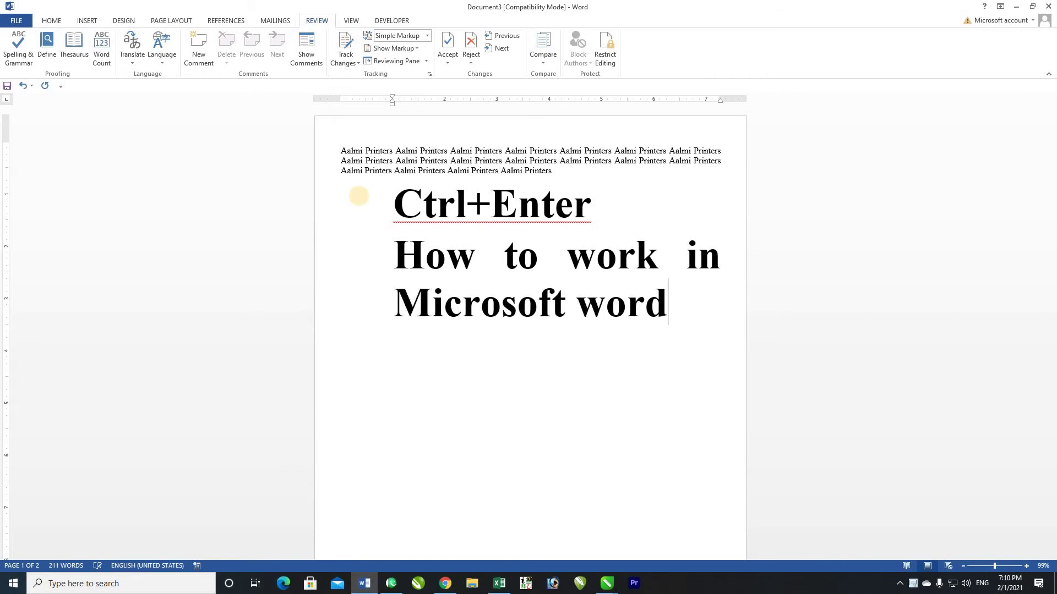
pyautogui.press('BackSpace')
pyautogui.press('BackSpace')
pyautogui.write('rd')
pyautogui.hotkey('ctrl', 'shift', 'End')
pyautogui.hotkey('ctrl', '[')
pyautogui.hotkey('ctrl', '[')
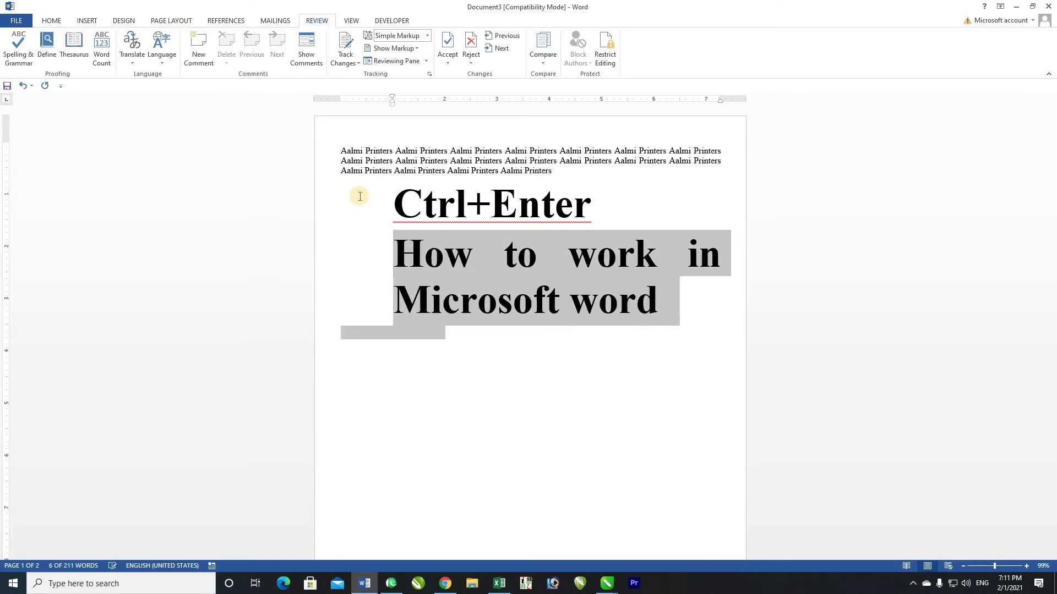
pyautogui.hotkey('ctrl', '[')
pyautogui.hotkey('ctrl', '[')
pyautogui.hotkey('ctrl', '[')
pyautogui.hotkey('ctrl', '[')
pyautogui.hotkey('ctrl', '[')
pyautogui.hotkey('ctrl', '[')
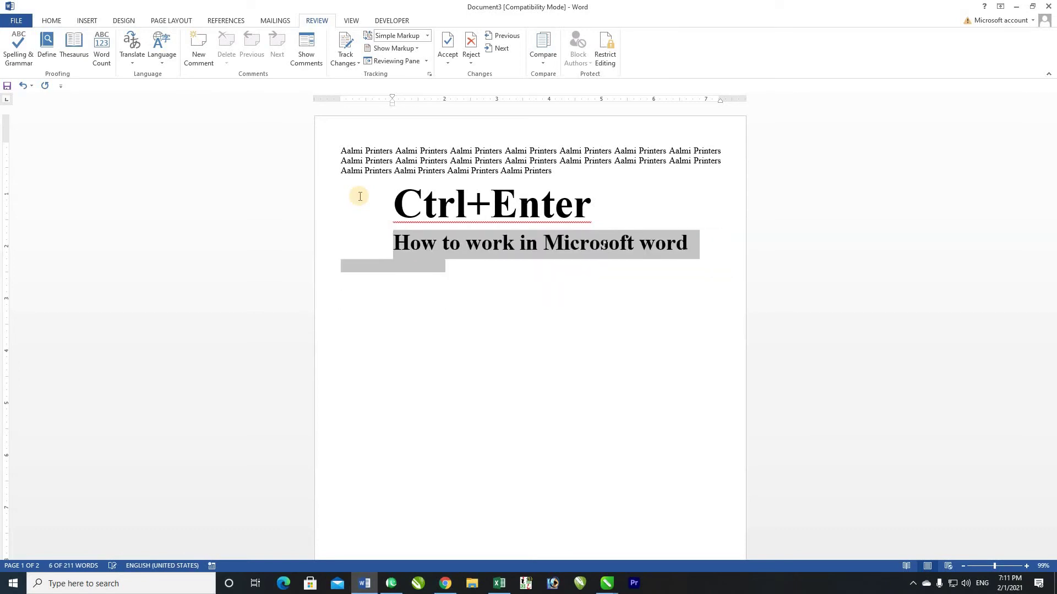
# - Add a blank line above it and paste an identical copy of the line beneath
pyautogui.press('Left')
pyautogui.press('Return')
pyautogui.hotkey('shift', 'End')
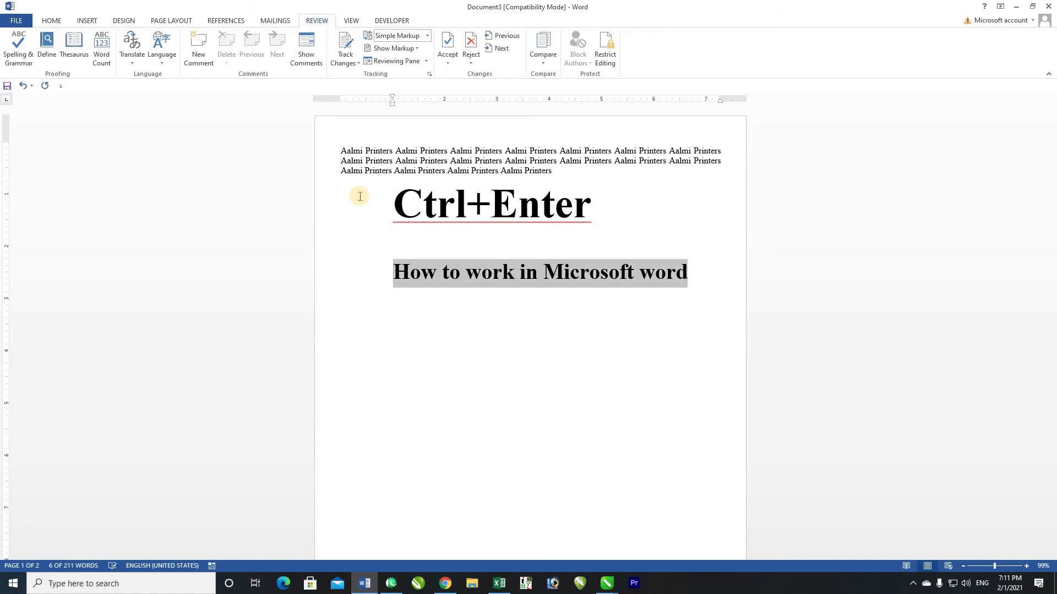
pyautogui.hotkey('ctrl', 'c')
pyautogui.press('End')
pyautogui.press('Return')
pyautogui.hotkey('ctrl', 'v')
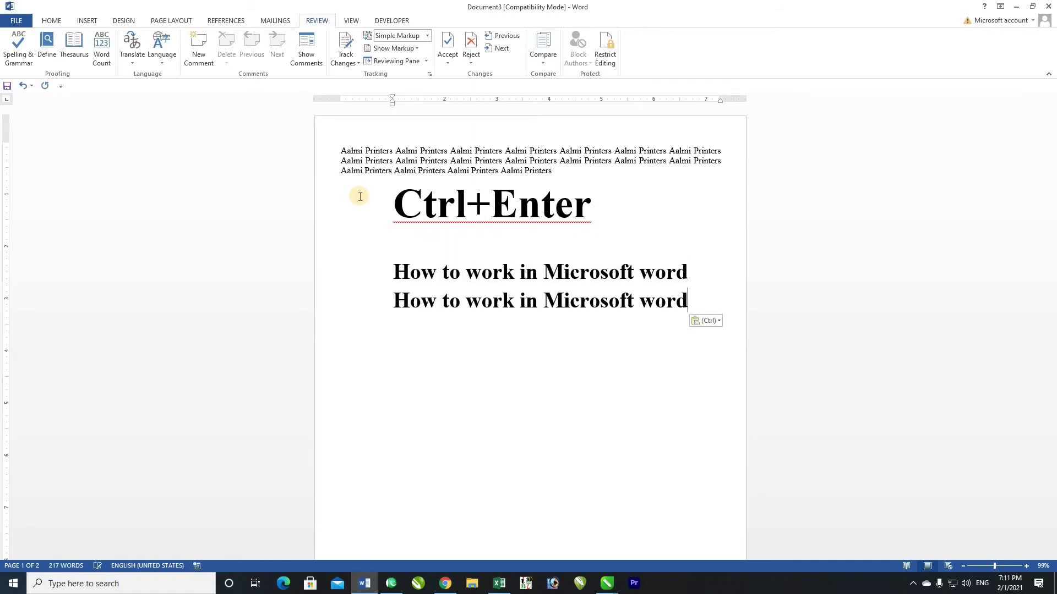
pyautogui.hotkey('shift', 'Home')
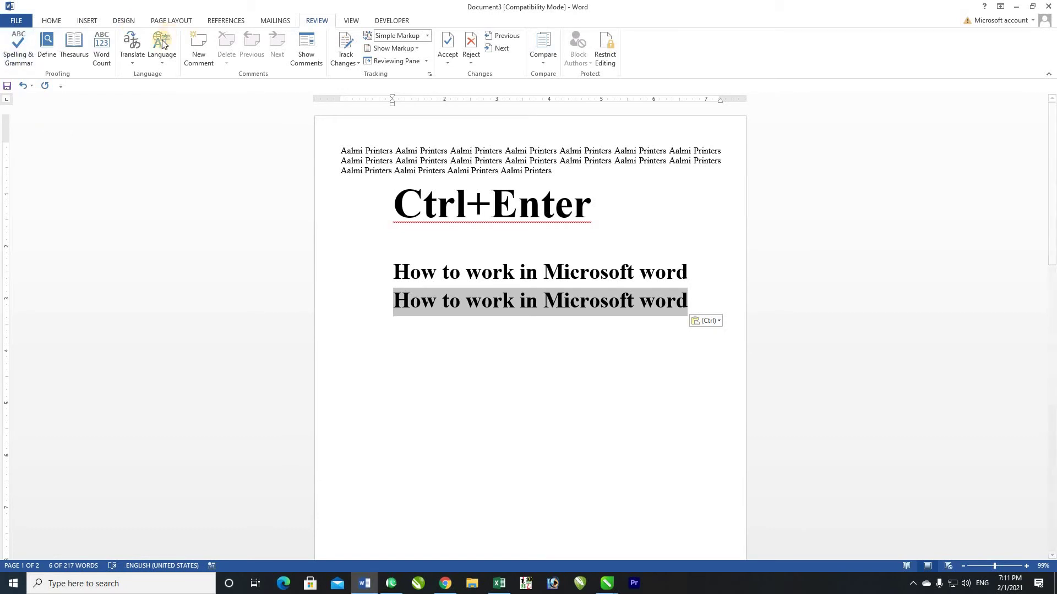
# - Translate the duplicate line into Urdu (Pakistan) and insert the translation in its place
pyautogui.click(132, 49)
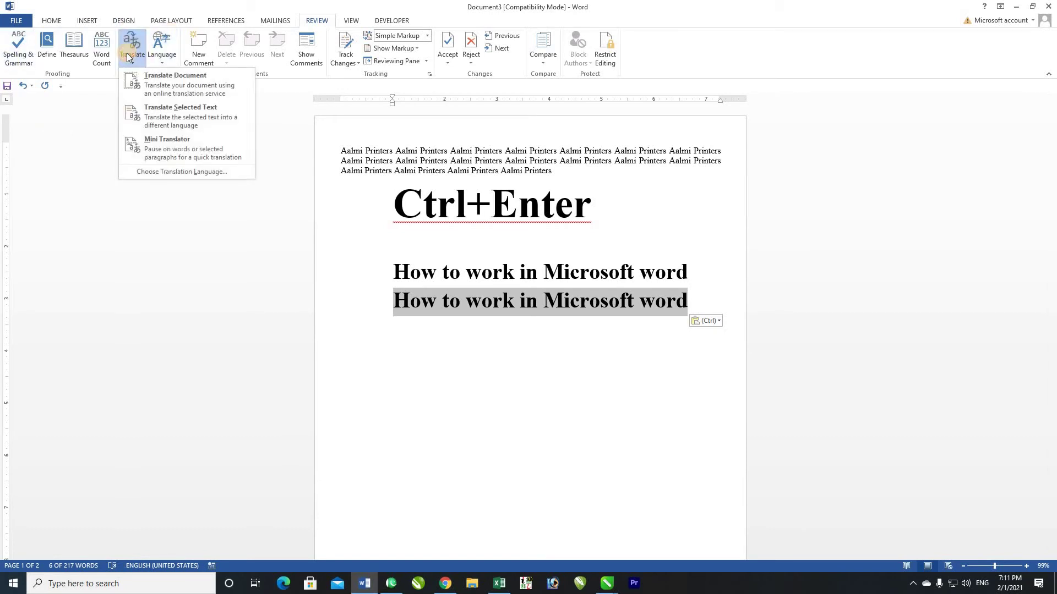
pyautogui.click(197, 112)
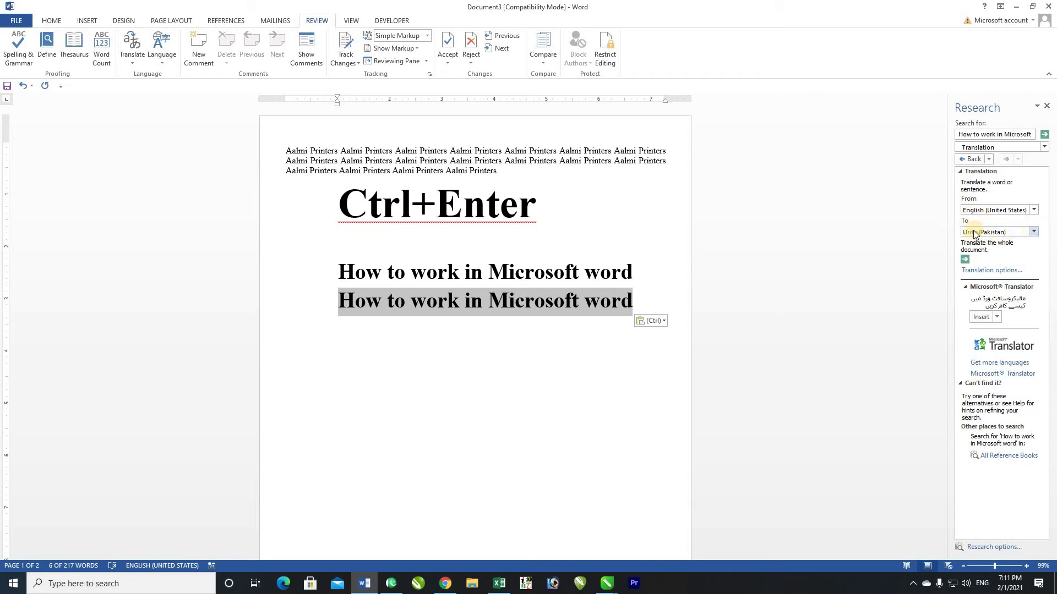
pyautogui.click(1024, 232)
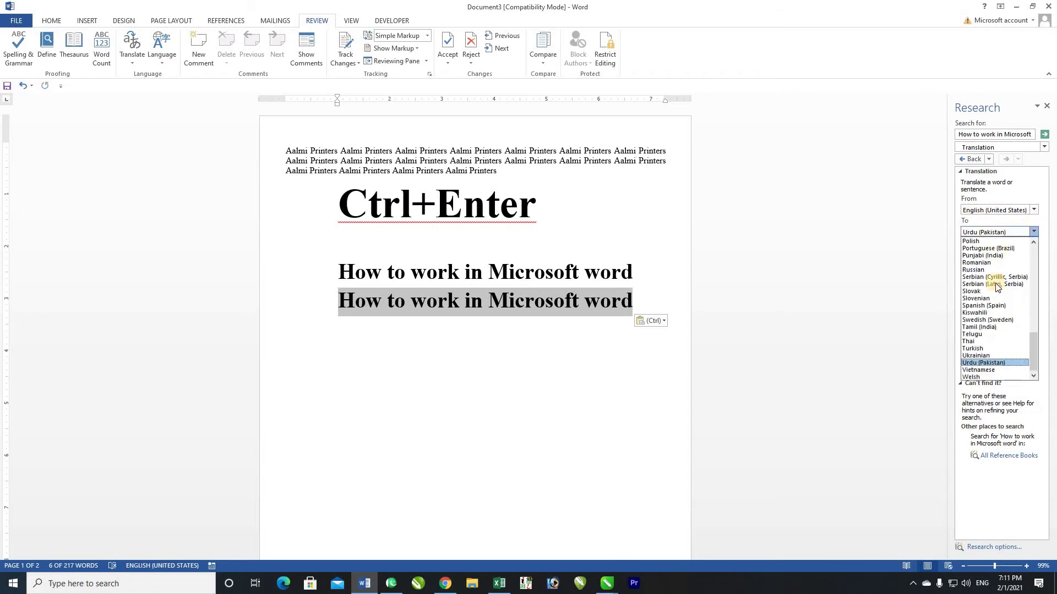
pyautogui.click(988, 362)
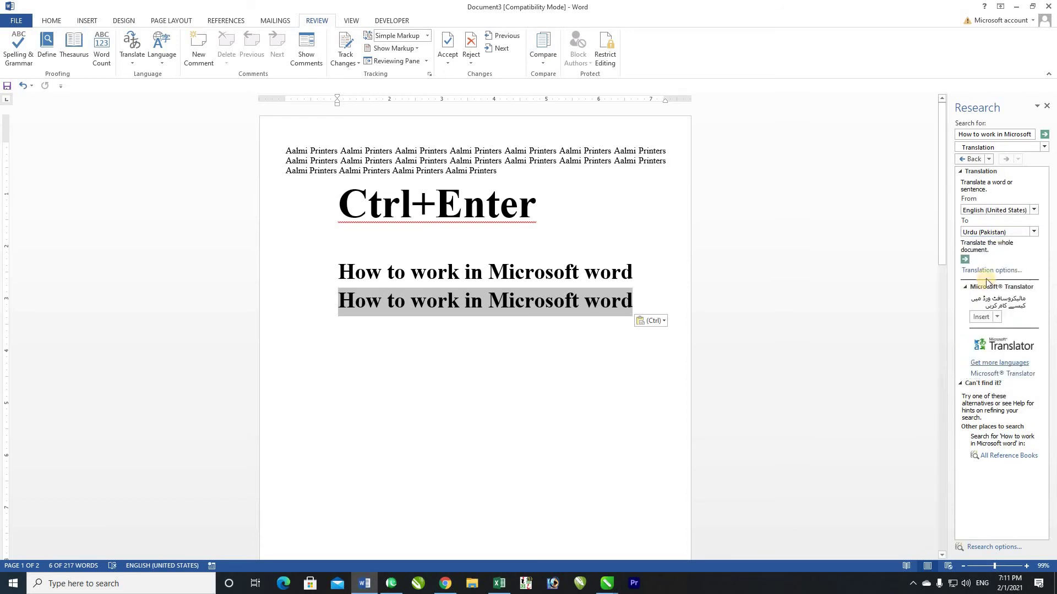
pyautogui.click(981, 317)
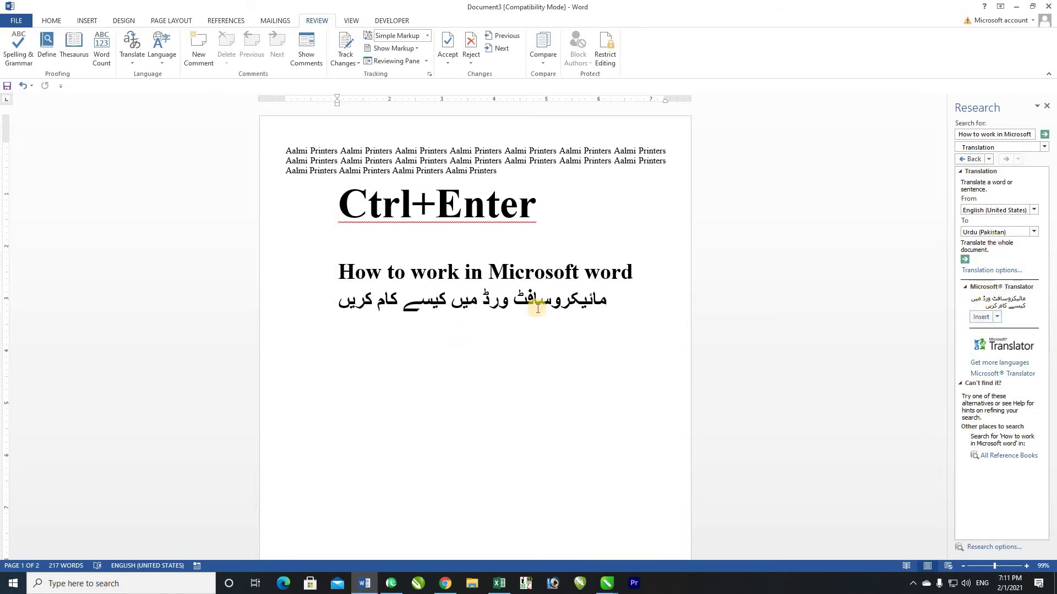
# - Check the Urdu line, then put the caret at the end of Ctrl+Enter
pyautogui.moveTo(333, 301)
pyautogui.mouseDown()
pyautogui.moveTo(624, 335)
pyautogui.moveTo(455, 335)
pyautogui.moveTo(495, 330)
pyautogui.moveTo(492, 347)
pyautogui.mouseUp()
pyautogui.click(492, 347)
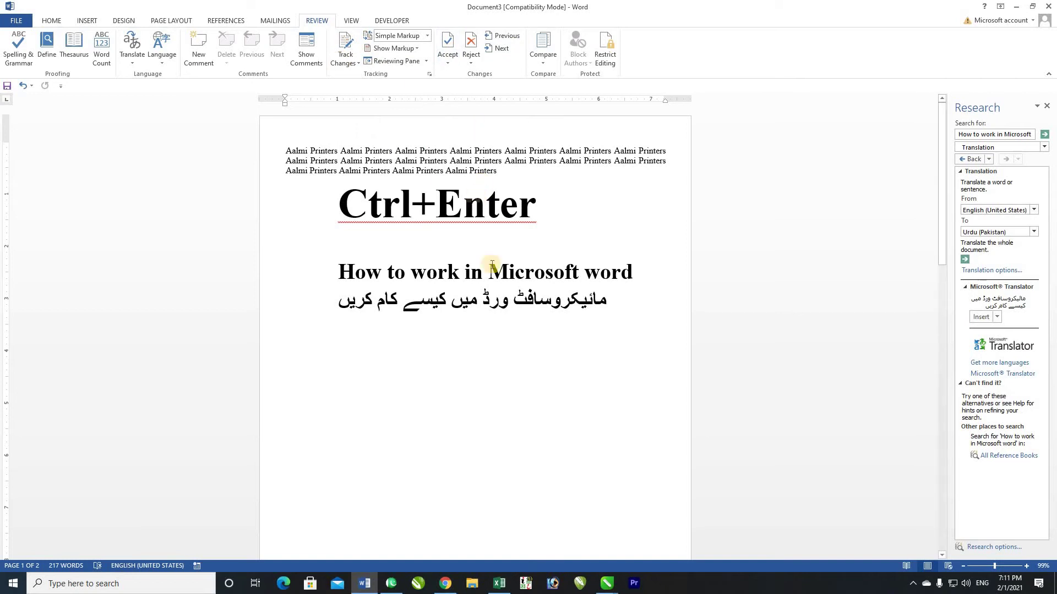
pyautogui.click(570, 216)
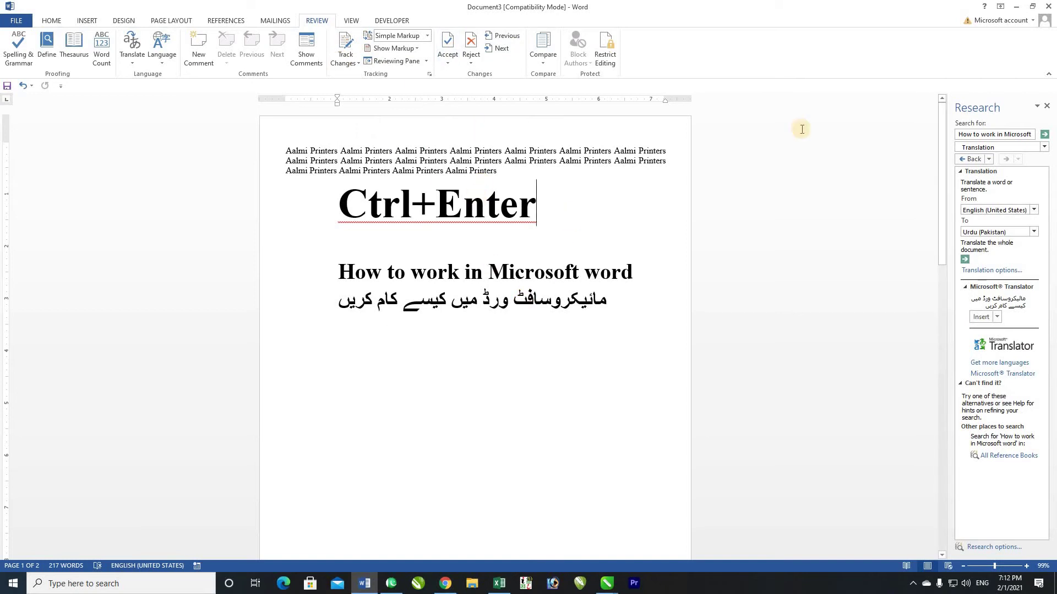
# - Close the Research pane, then browse Page Layout, References, Mailings, Design and Insert, ending on Review
pyautogui.click(1046, 106)
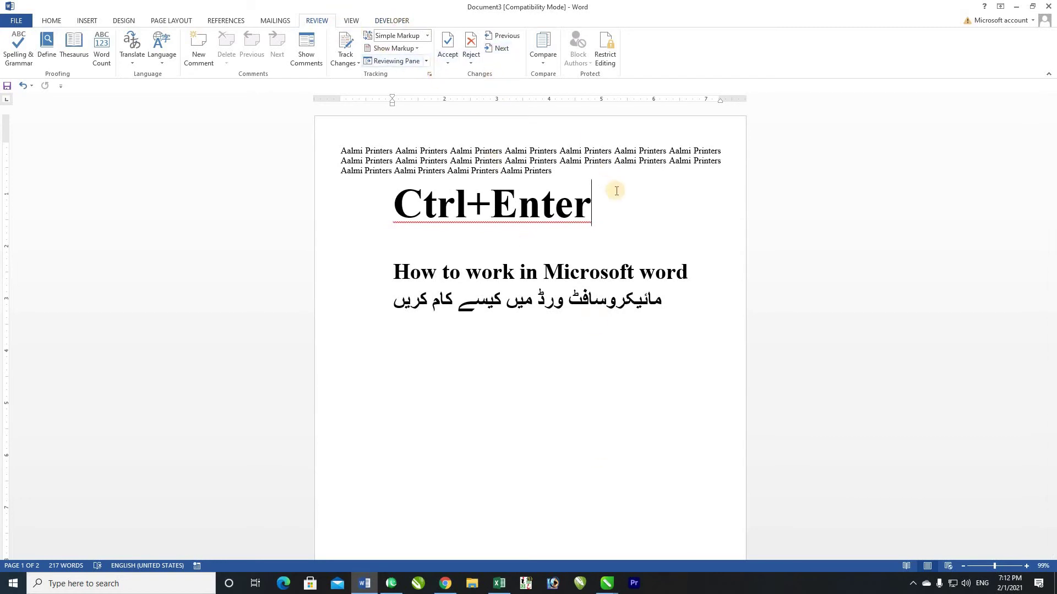
pyautogui.click(365, 206)
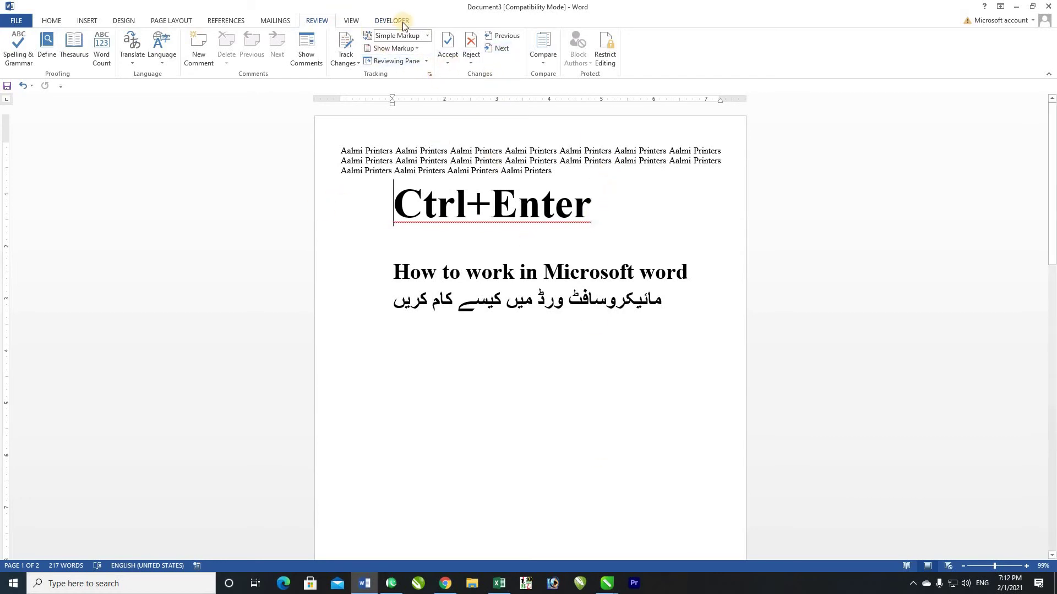
pyautogui.click(220, 22)
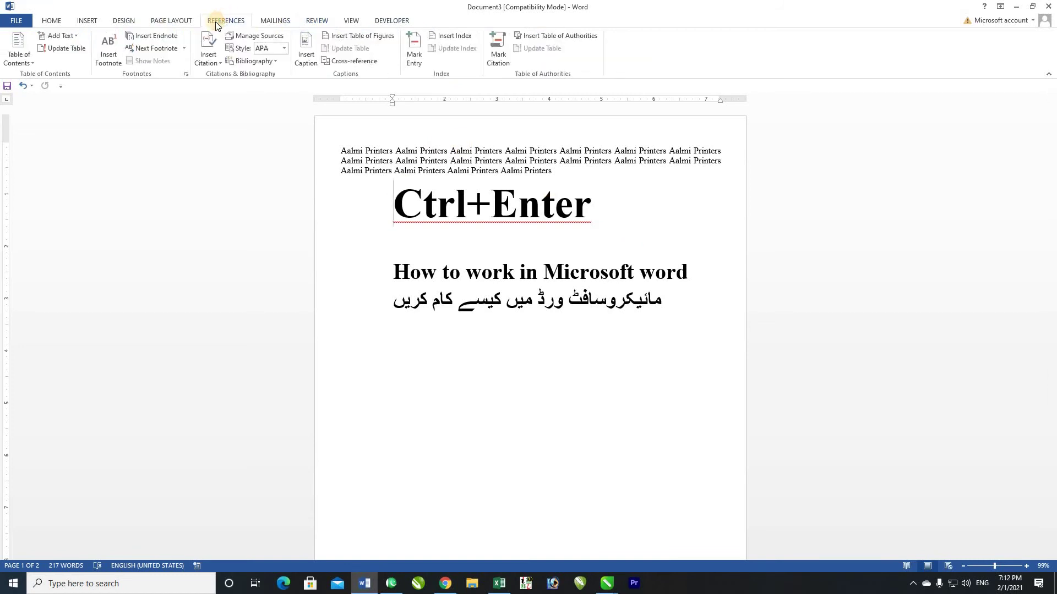
pyautogui.click(172, 19)
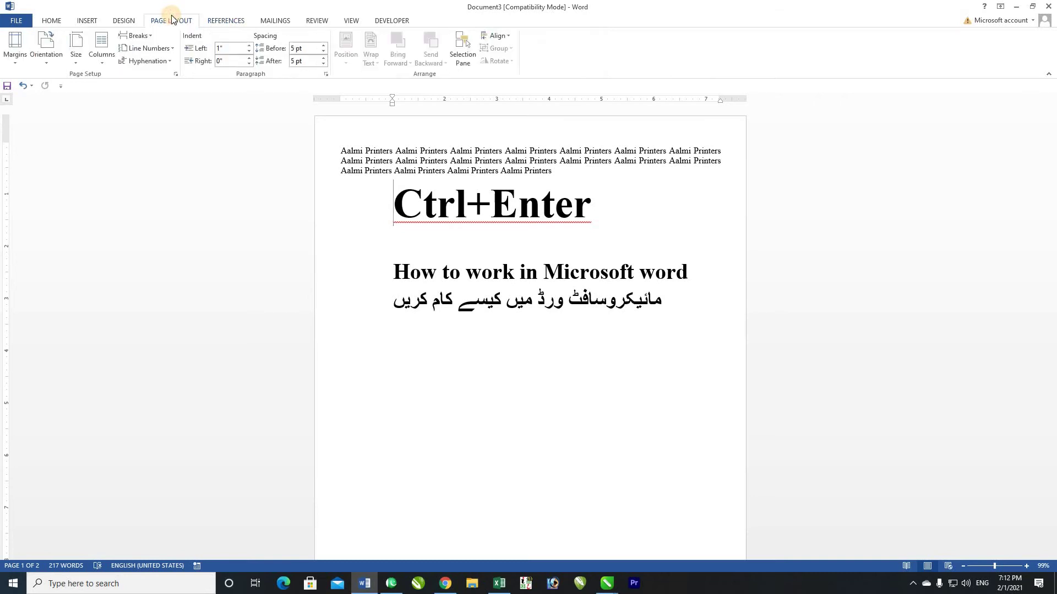
pyautogui.click(224, 21)
pyautogui.click(280, 23)
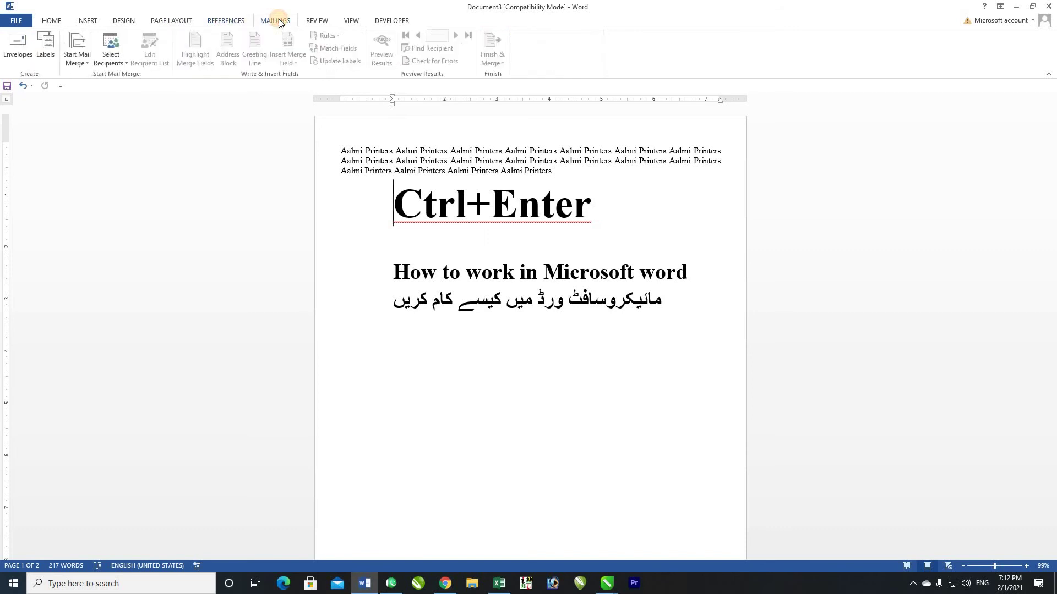
pyautogui.click(309, 21)
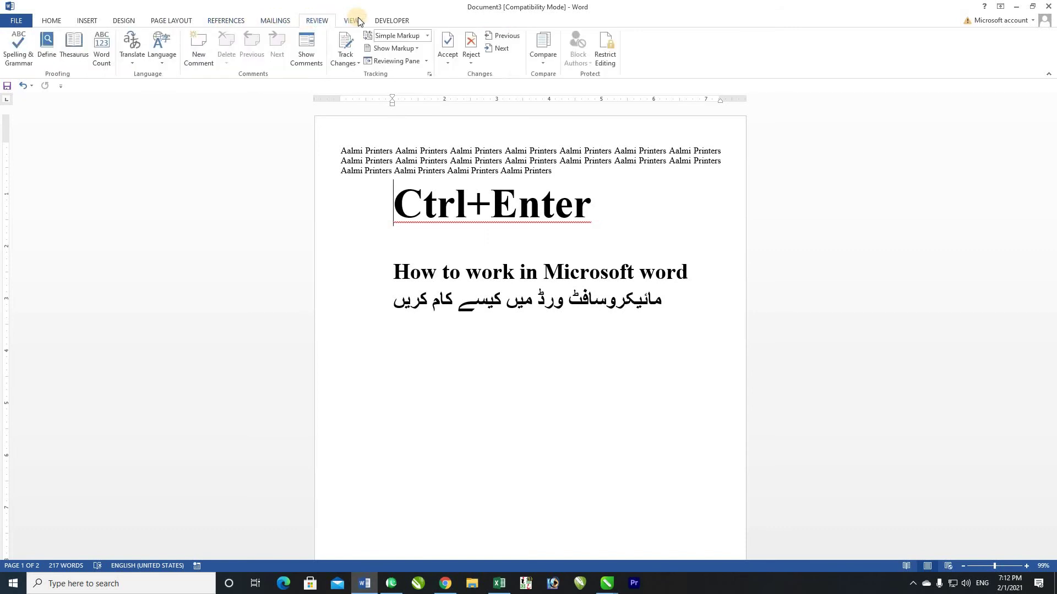
pyautogui.click(127, 20)
pyautogui.click(95, 21)
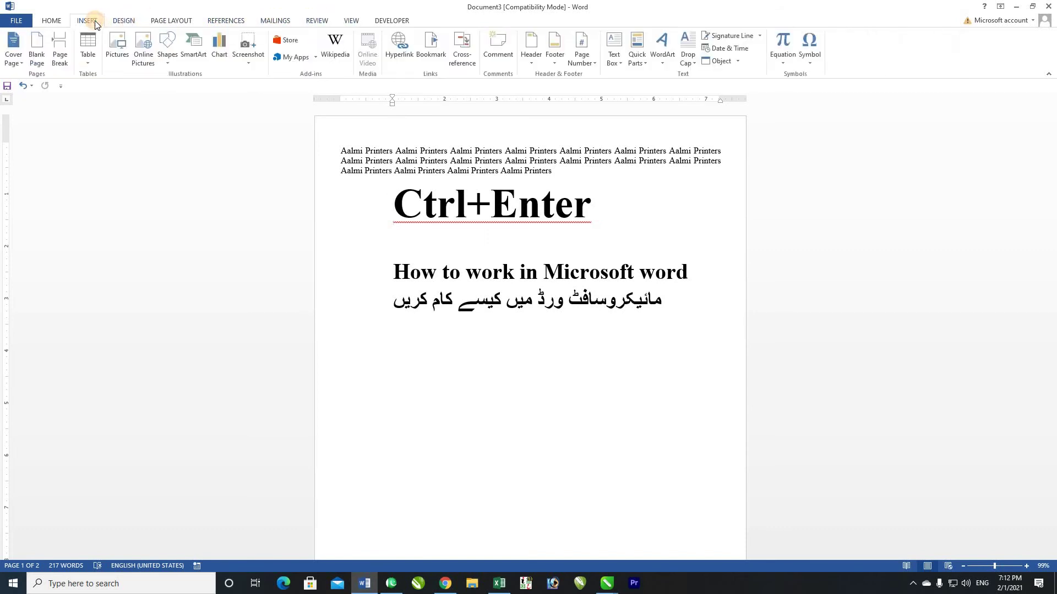
pyautogui.click(220, 20)
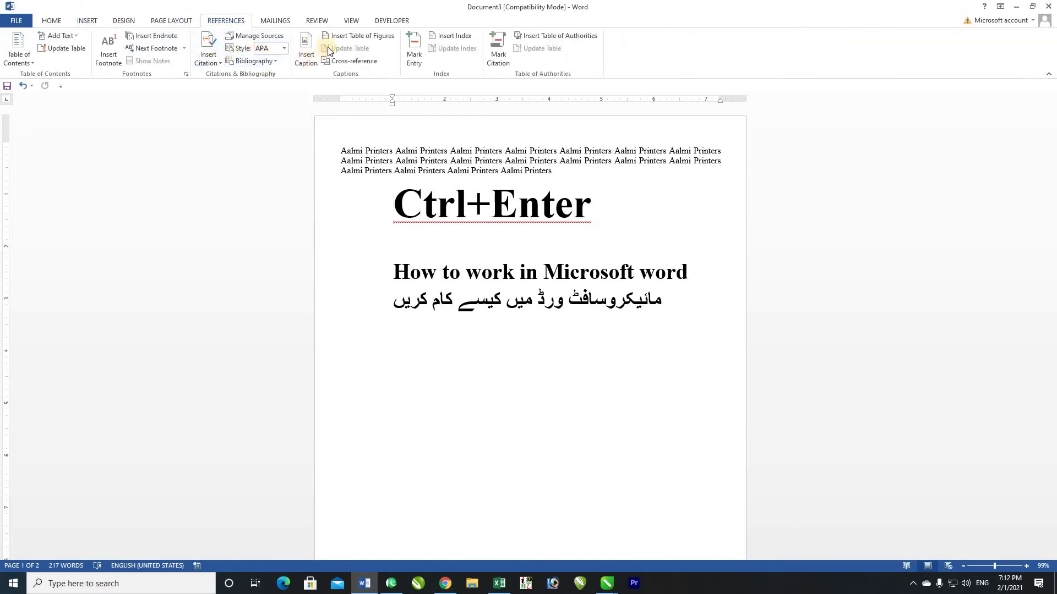
pyautogui.click(272, 21)
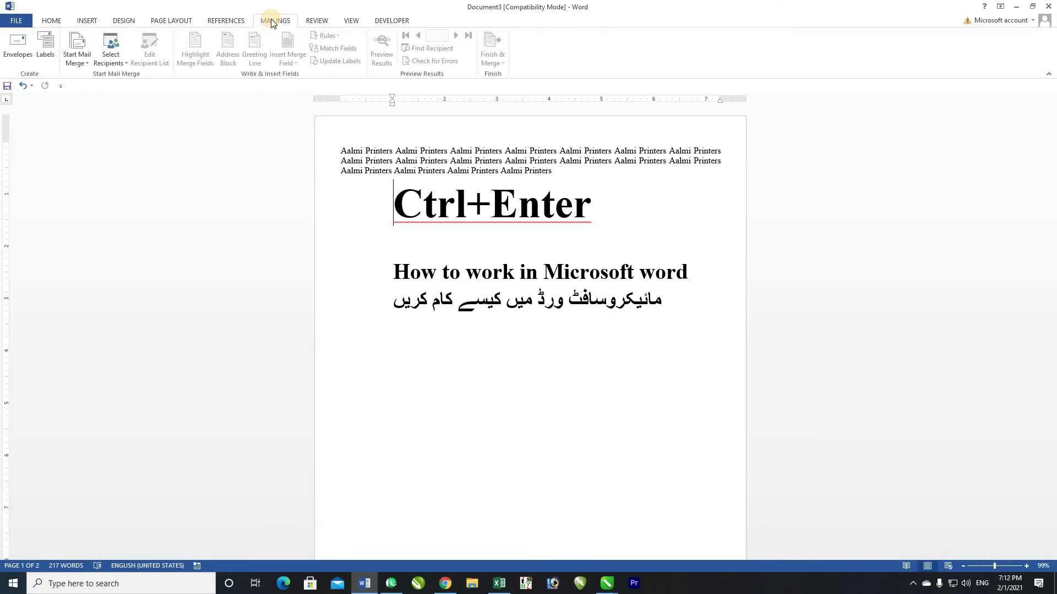
pyautogui.click(316, 21)
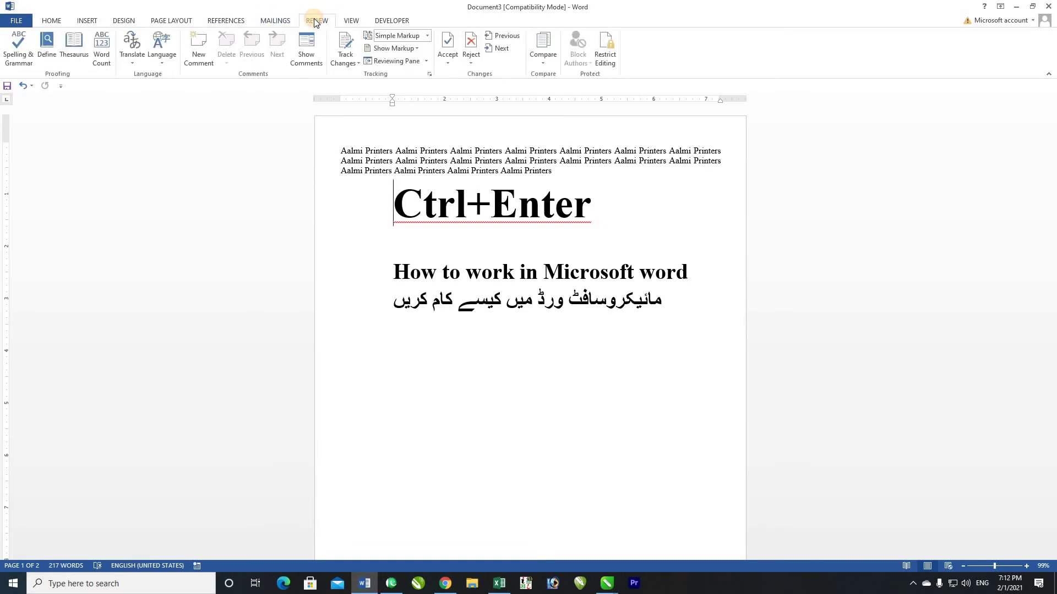
# - Check the Track Changes options, then attach a new empty comment to 'Ctrl' in the heading
pyautogui.click(340, 62)
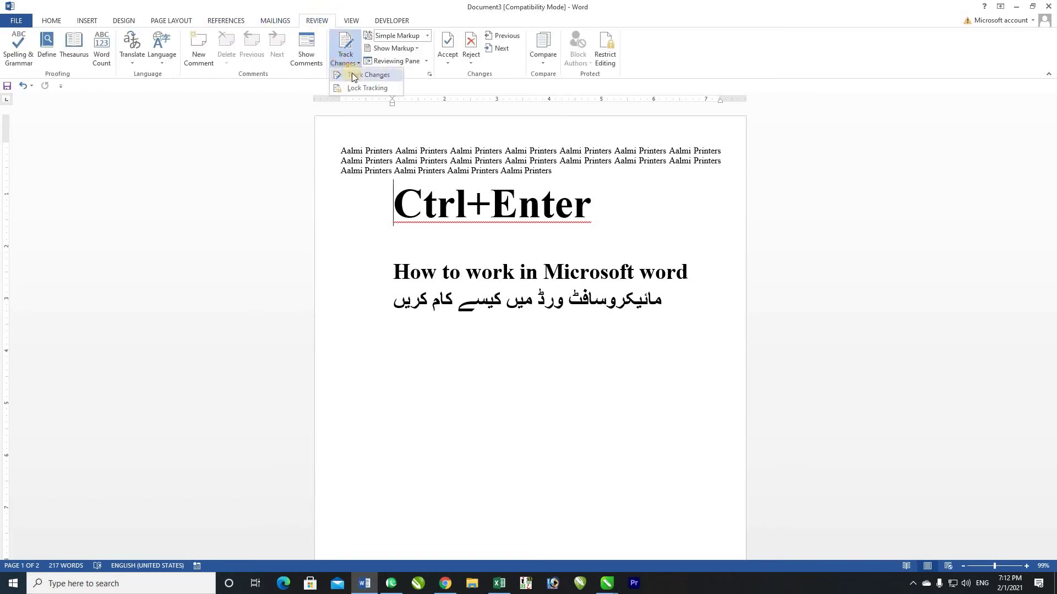
pyautogui.click(364, 204)
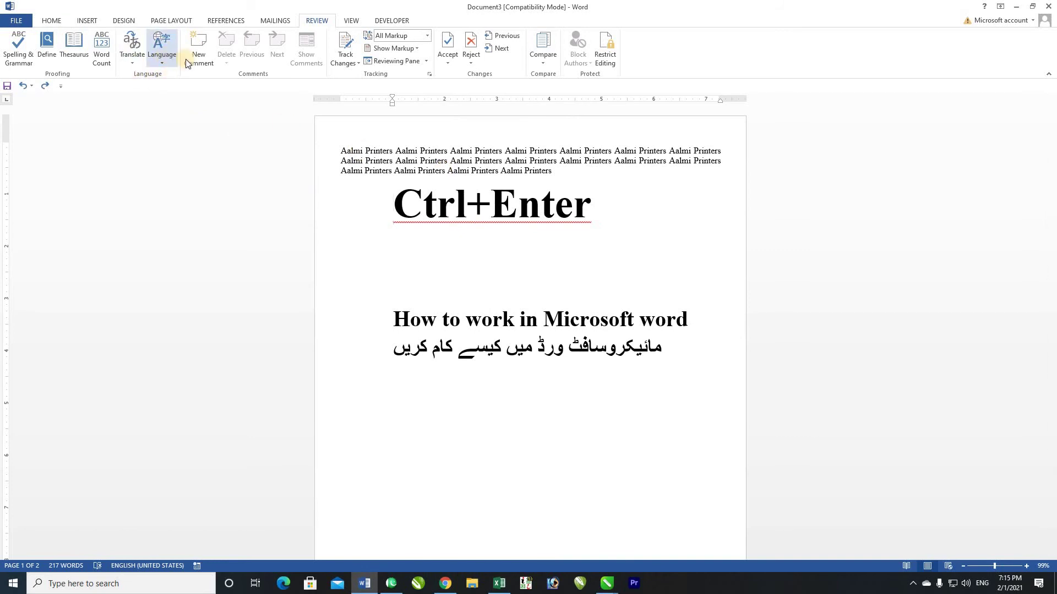
pyautogui.click(197, 57)
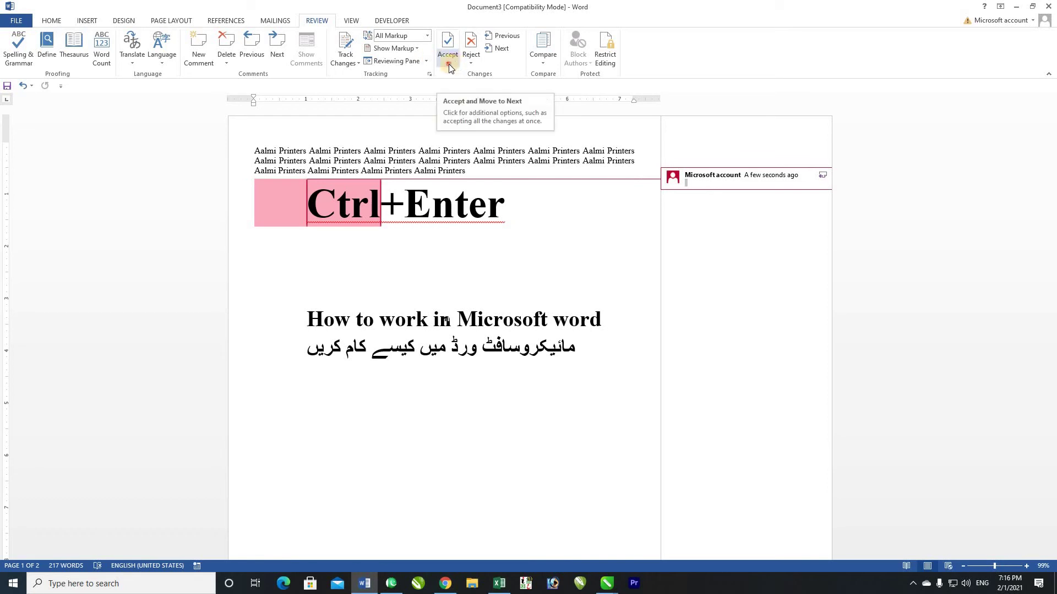
pyautogui.click(448, 64)
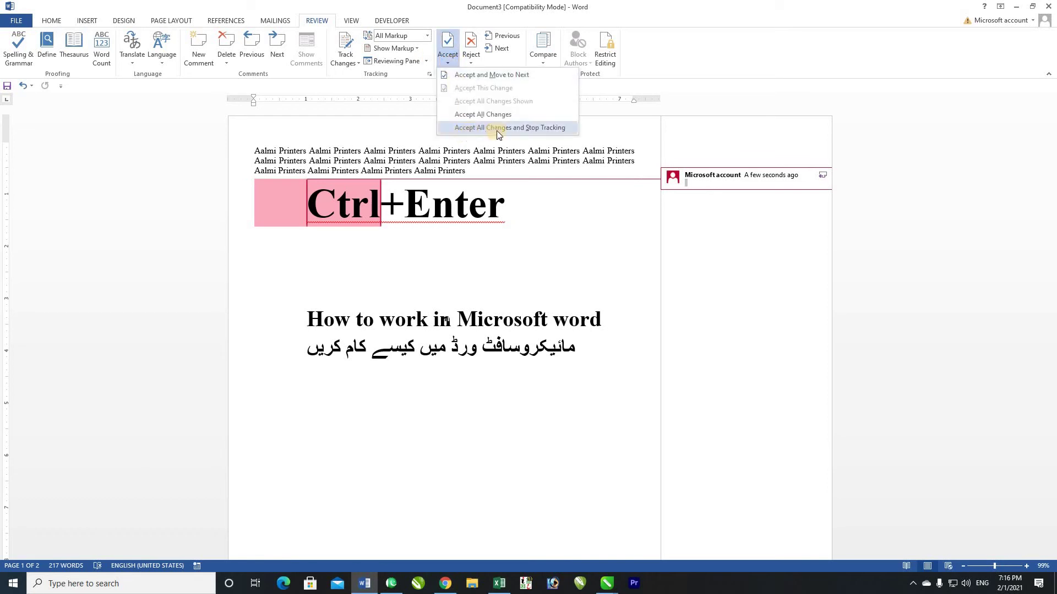
# - Dismiss the Accept options and delete the empty comment on 'Ctrl'
pyautogui.click(526, 130)
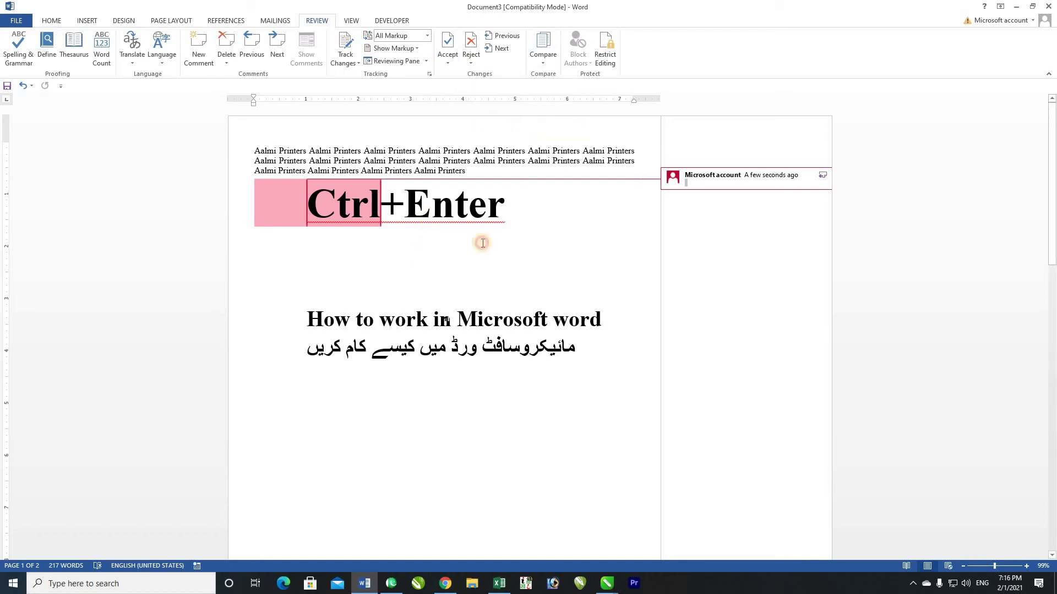
pyautogui.rightClick(711, 180)
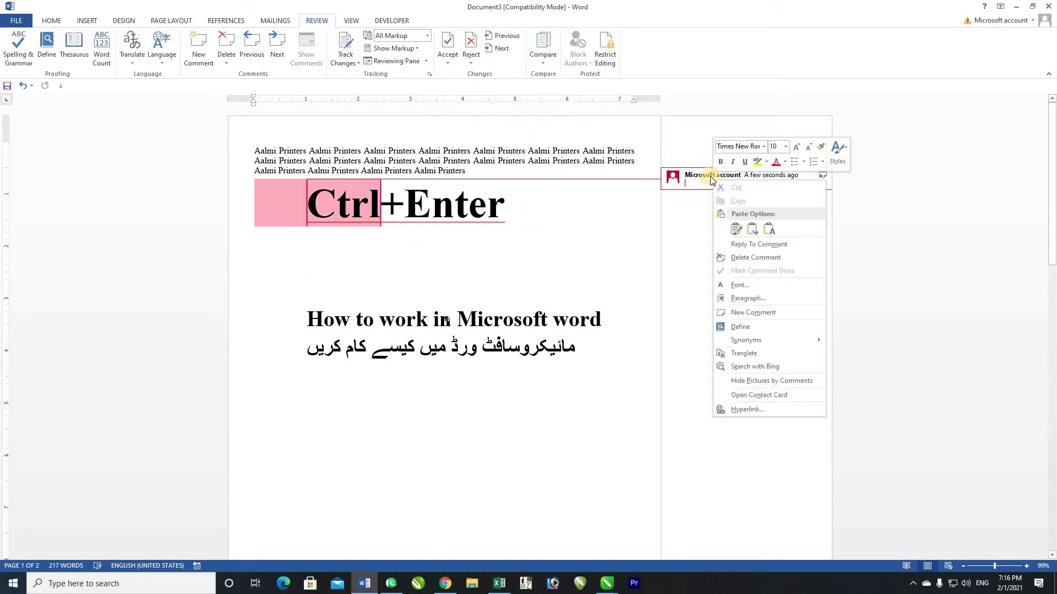
pyautogui.click(761, 259)
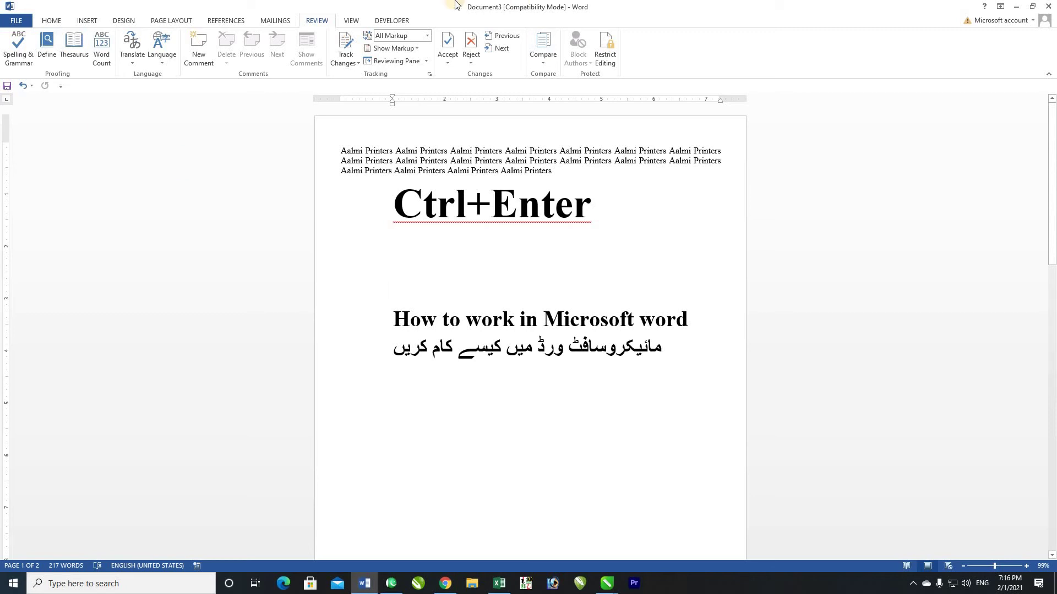
# - Insert footnote 1 right after the last 'Aalmi Printers' in the first paragraph
pyautogui.click(234, 22)
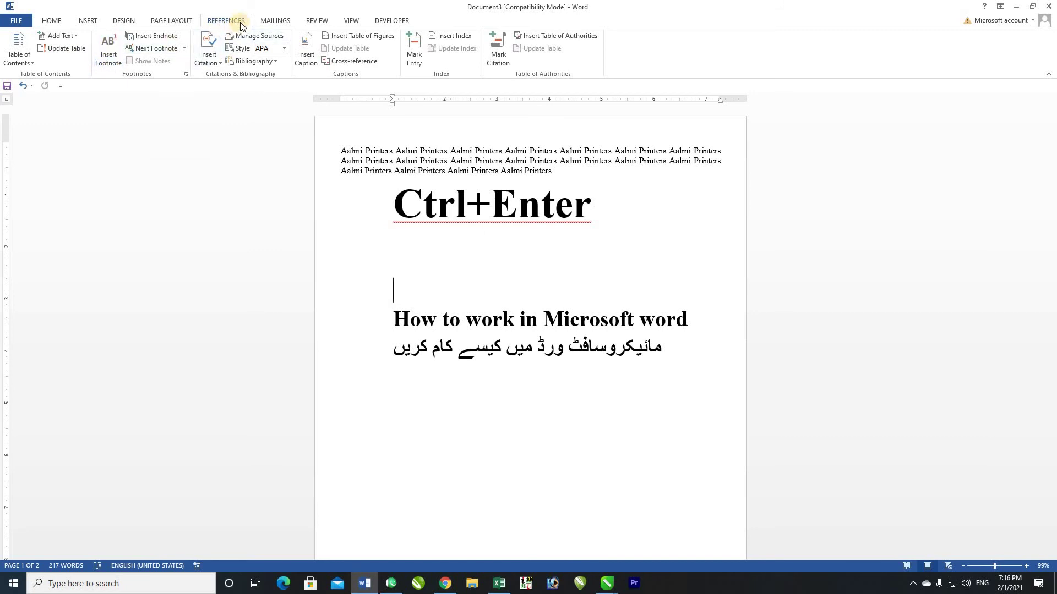
pyautogui.click(109, 59)
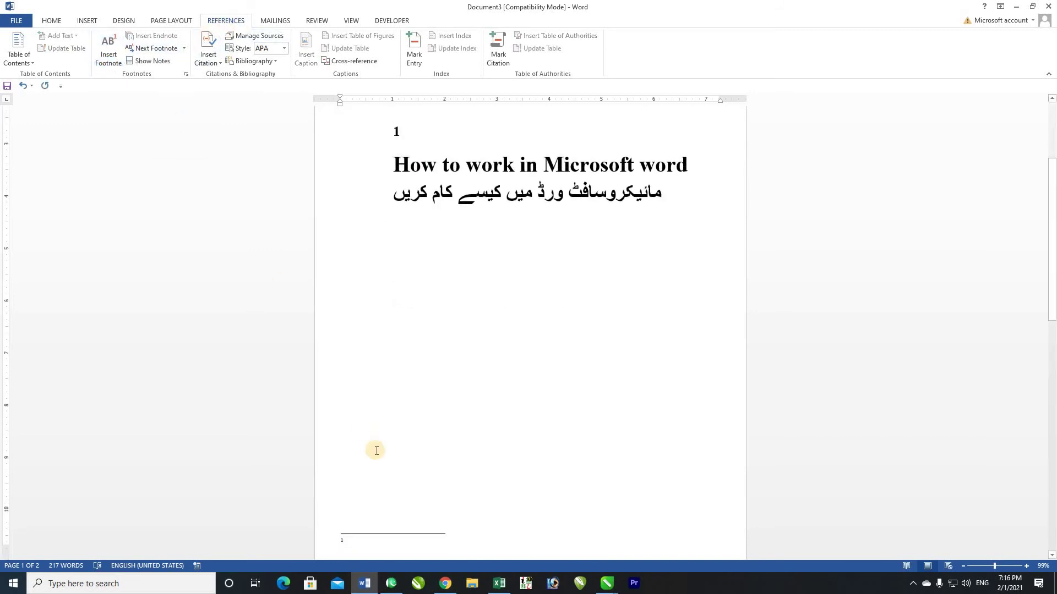
pyautogui.scroll(-5, 376, 450)
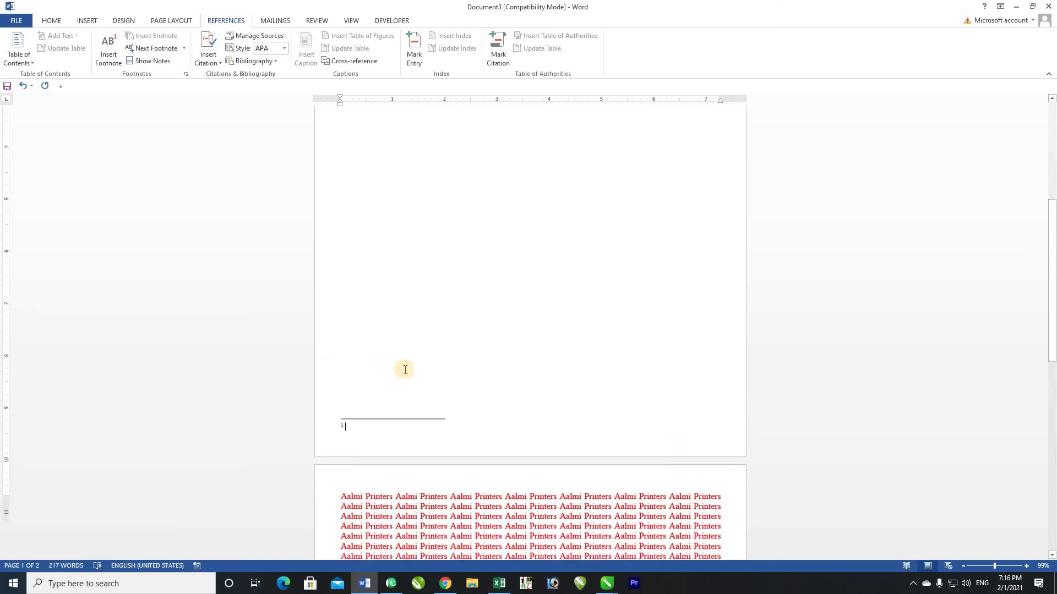
pyautogui.scroll(9, 403, 368)
pyautogui.click(394, 254)
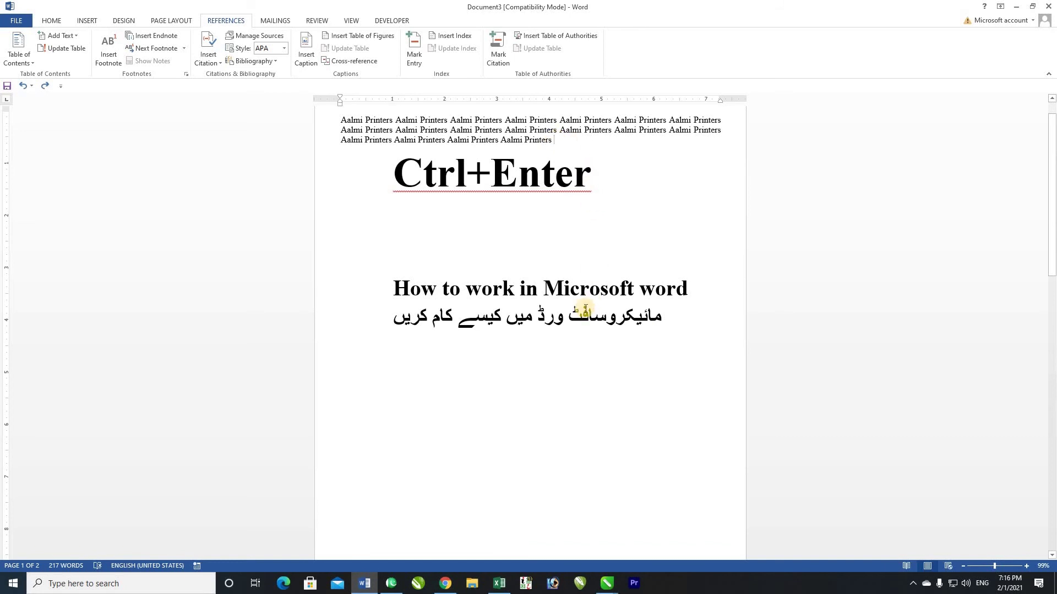
pyautogui.scroll(-4, 586, 309)
pyautogui.click(156, 62)
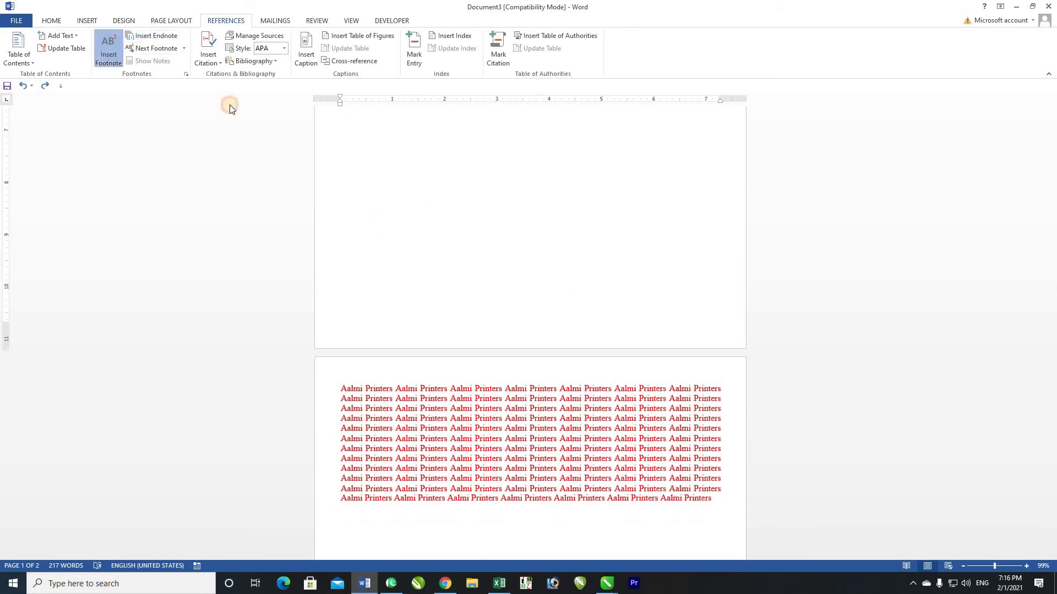
pyautogui.scroll(5, 467, 287)
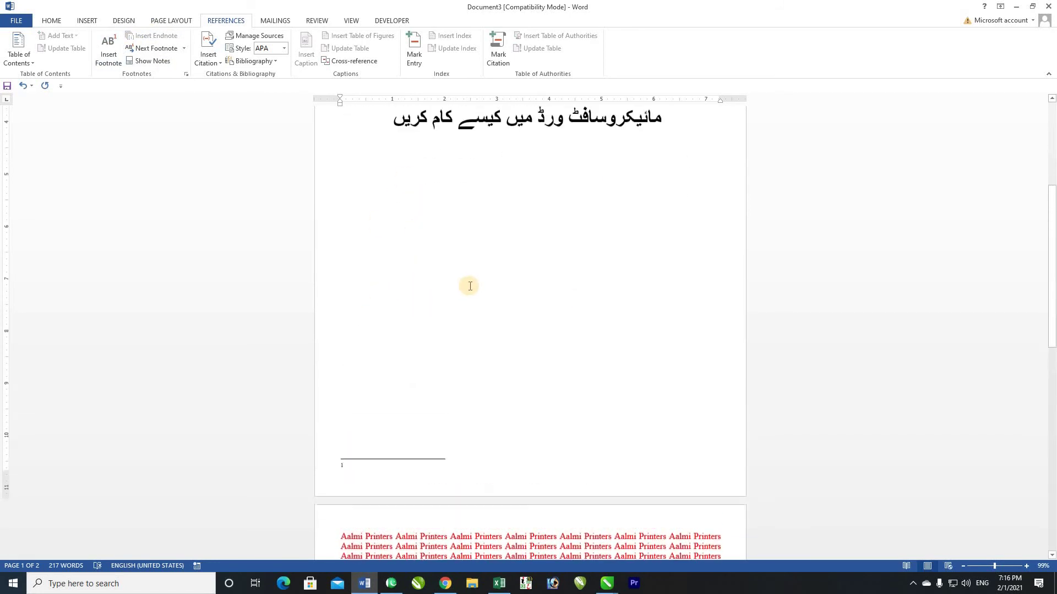
pyautogui.scroll(3, 470, 286)
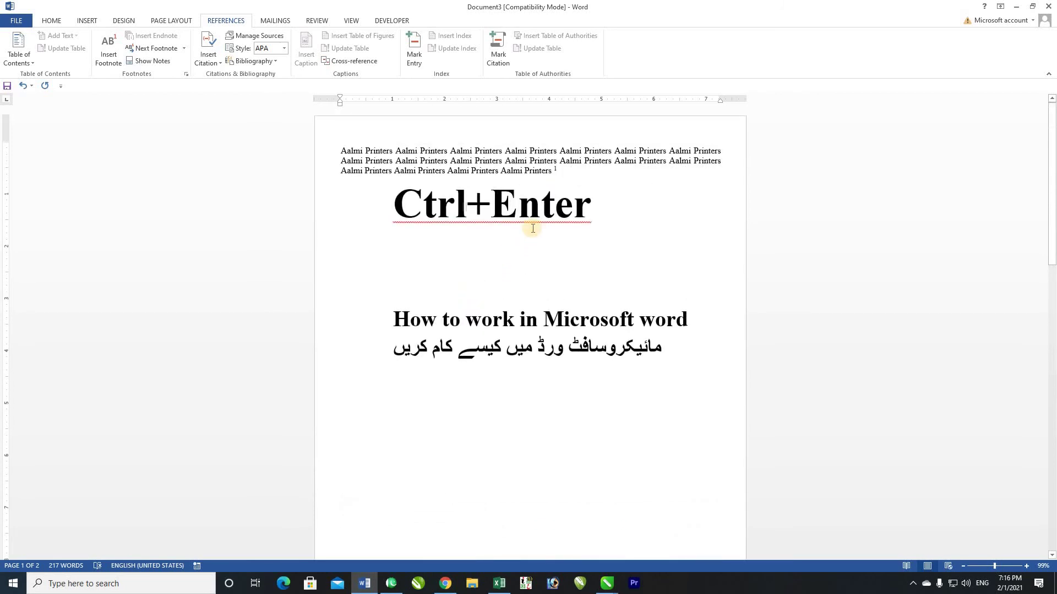
pyautogui.doubleClick(548, 170)
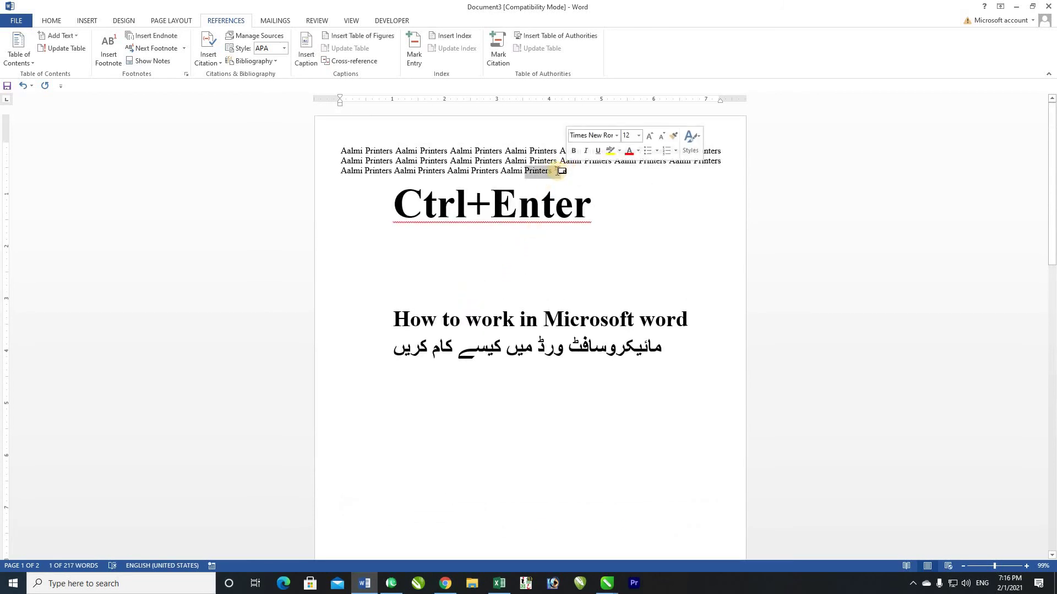
pyautogui.click(284, 21)
# - Hide the navigation pane and display the document as two pages side by side
pyautogui.click(311, 21)
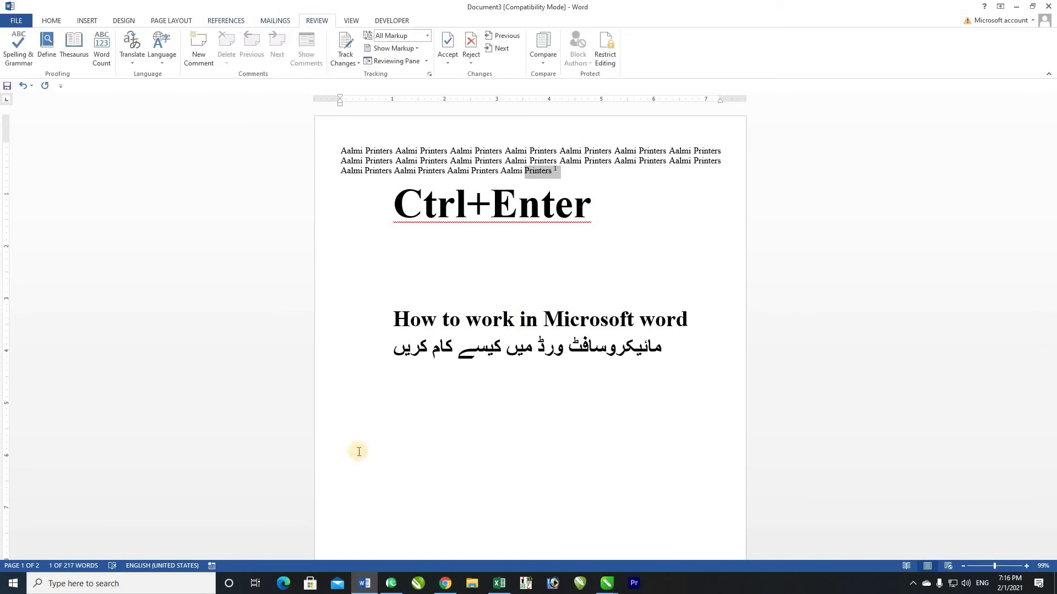
pyautogui.click(351, 21)
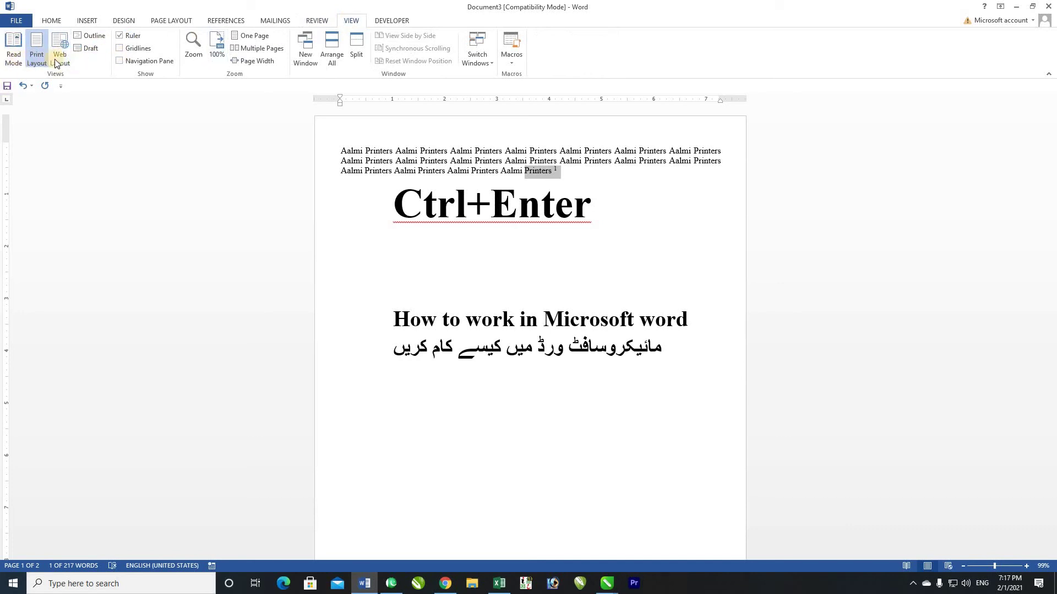
pyautogui.click(134, 48)
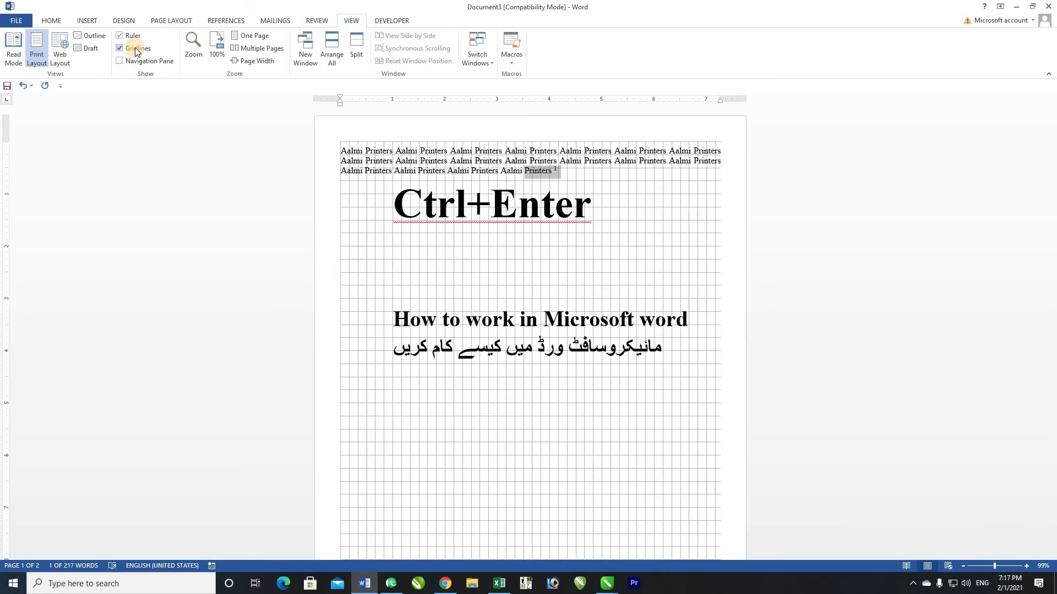
pyautogui.click(137, 49)
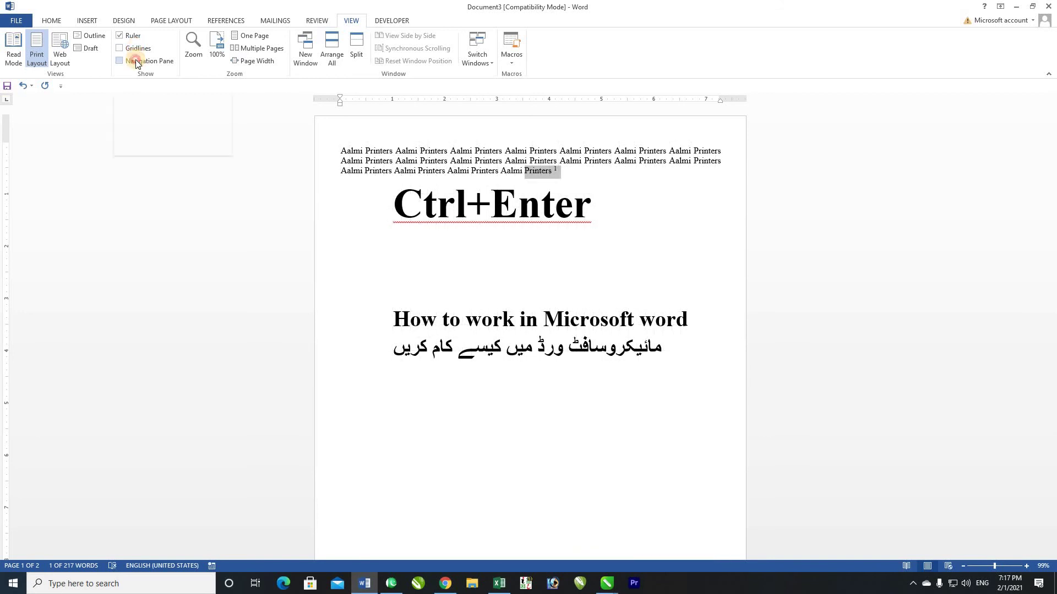
pyautogui.click(137, 62)
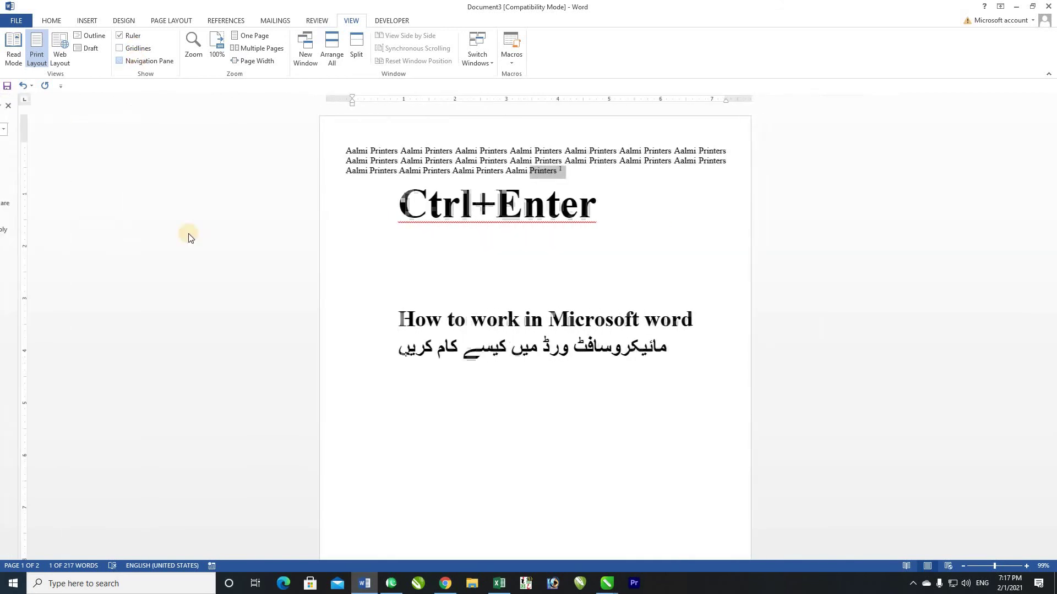
pyautogui.click(251, 37)
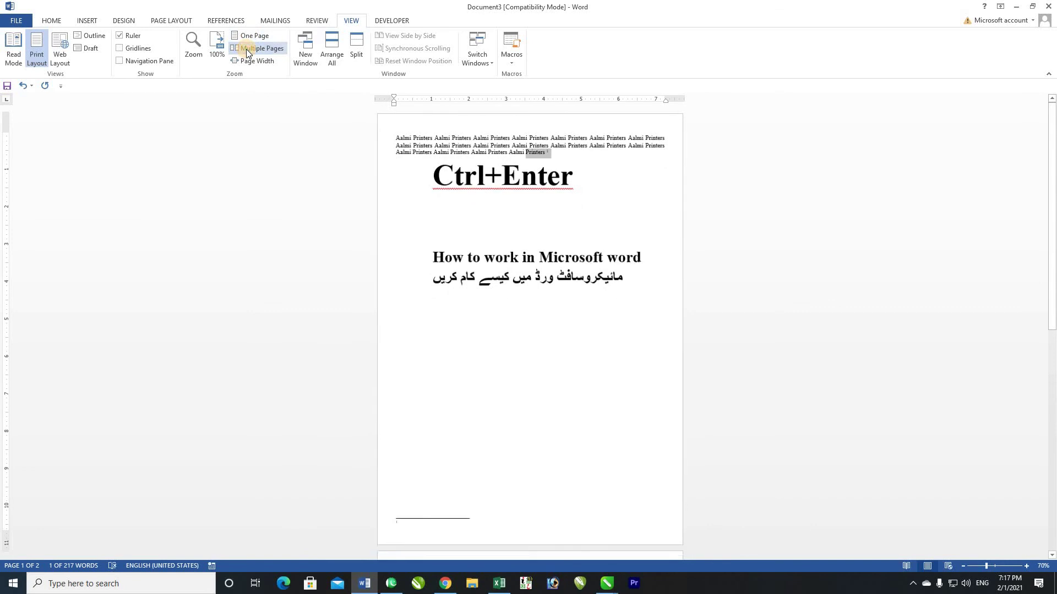
pyautogui.click(246, 50)
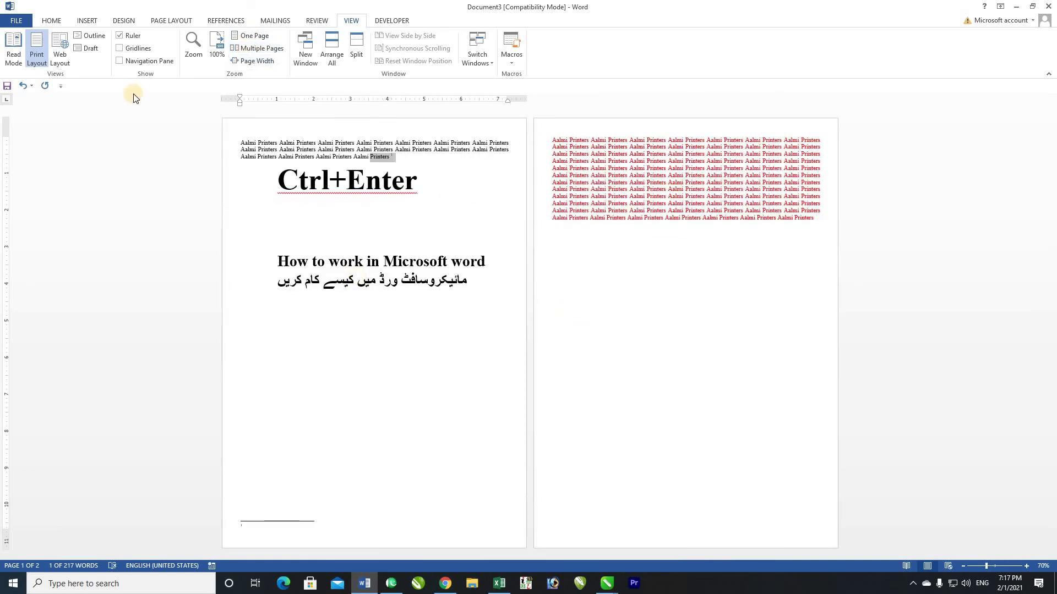
# - Zoom to page width and split the window into two independently scrolling panes
pyautogui.click(251, 63)
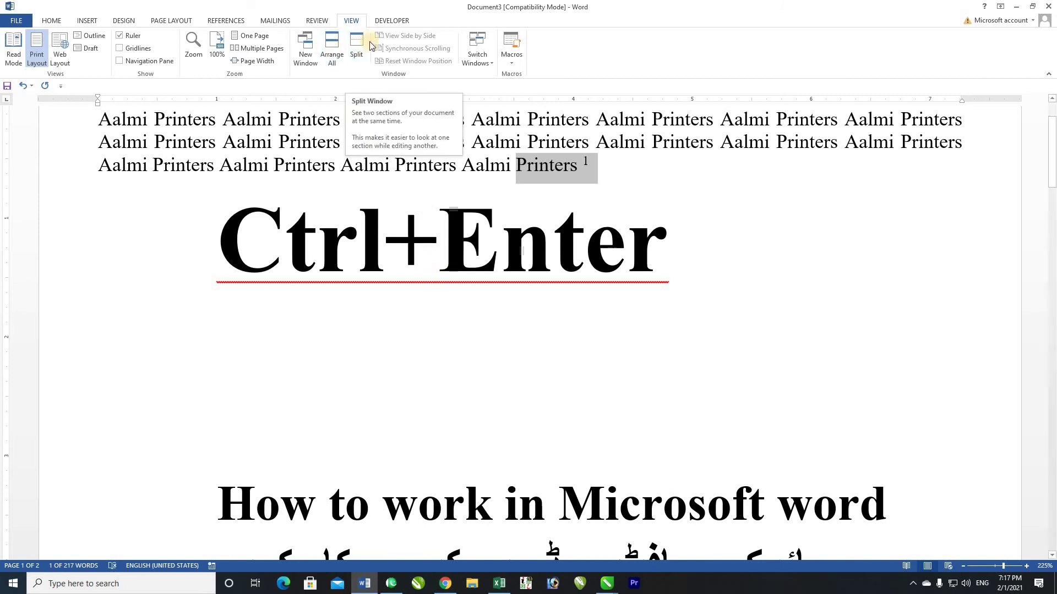
pyautogui.click(357, 53)
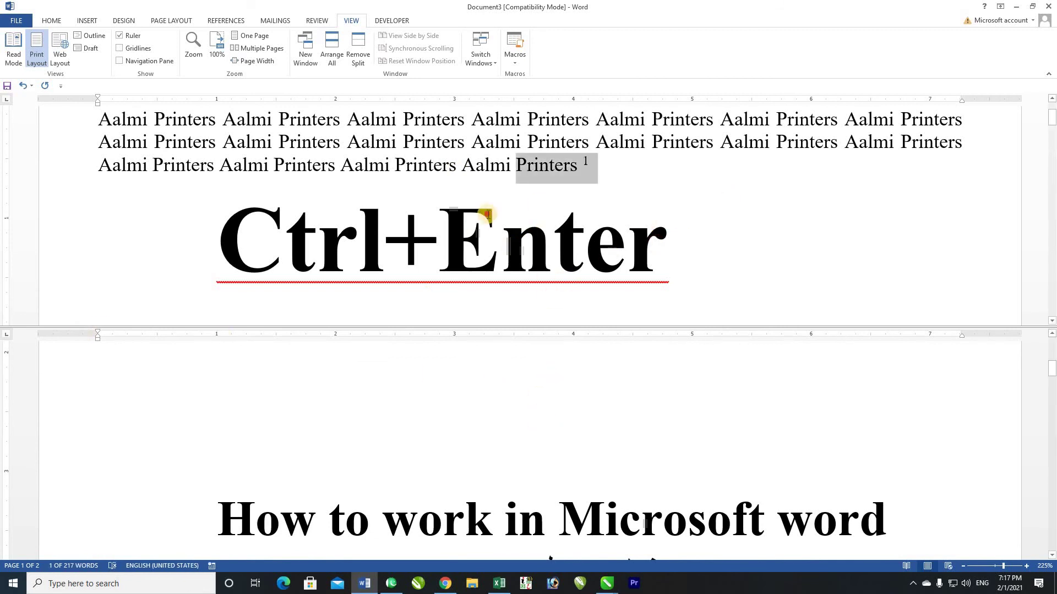
pyautogui.click(487, 218)
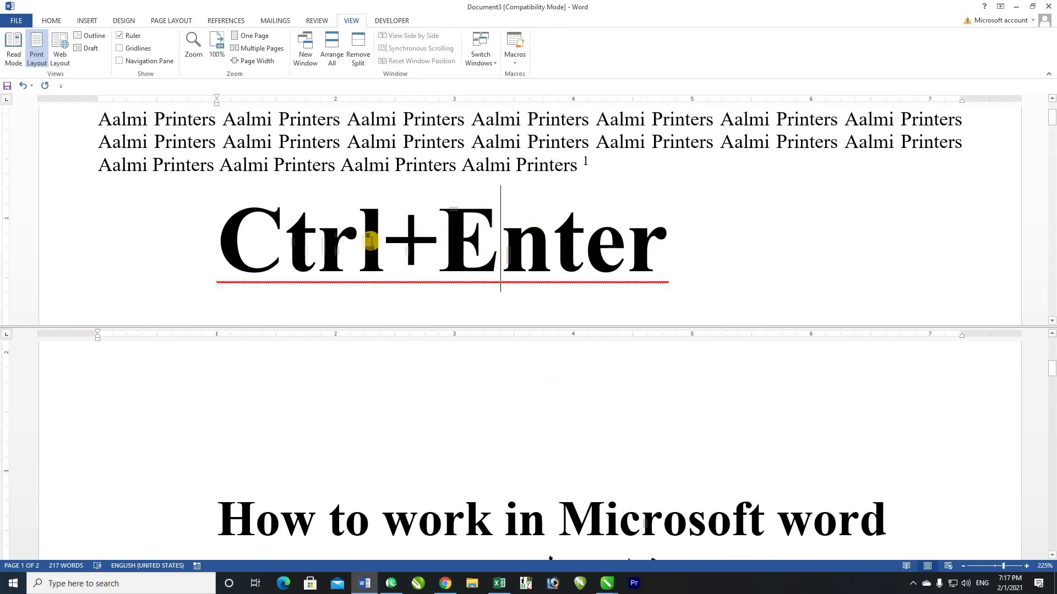
pyautogui.scroll(-2, 549, 244)
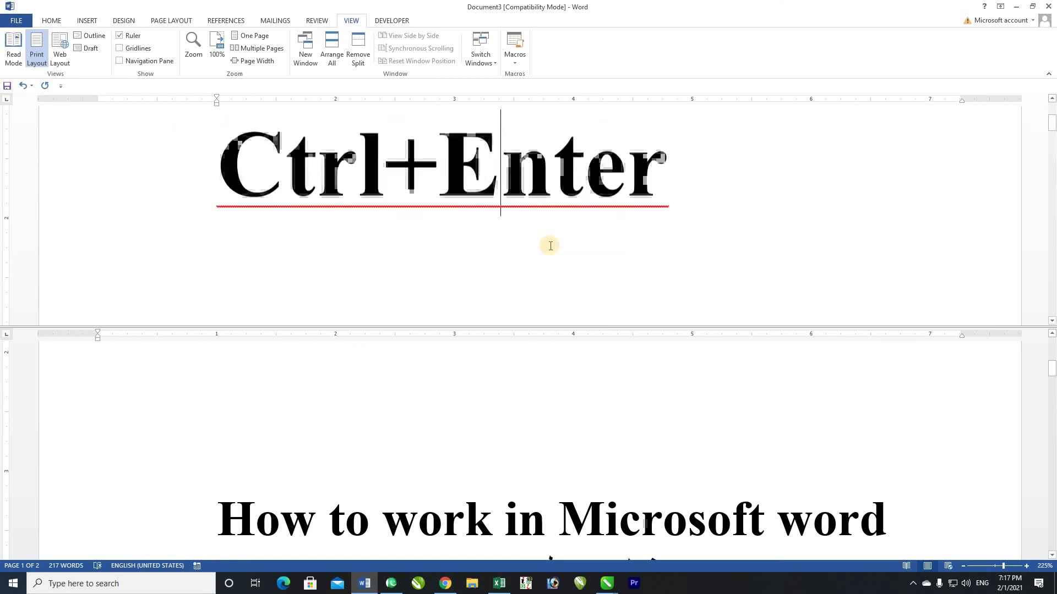
pyautogui.scroll(-4, 549, 243)
pyautogui.scroll(-2, 549, 244)
pyautogui.scroll(-2, 578, 478)
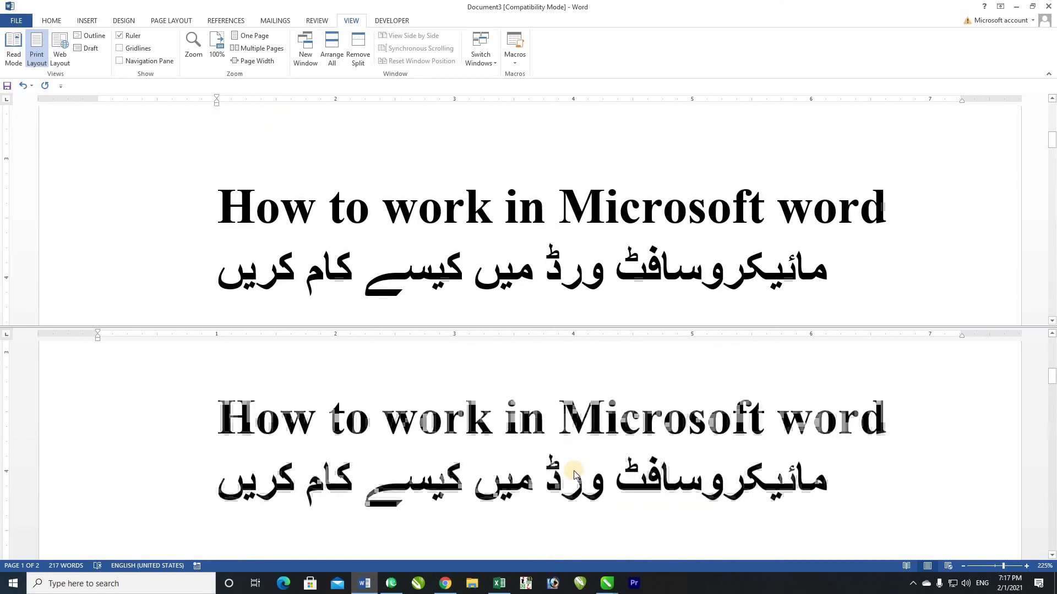
pyautogui.scroll(-1, 578, 479)
pyautogui.scroll(3, 577, 477)
pyautogui.scroll(-2, 575, 474)
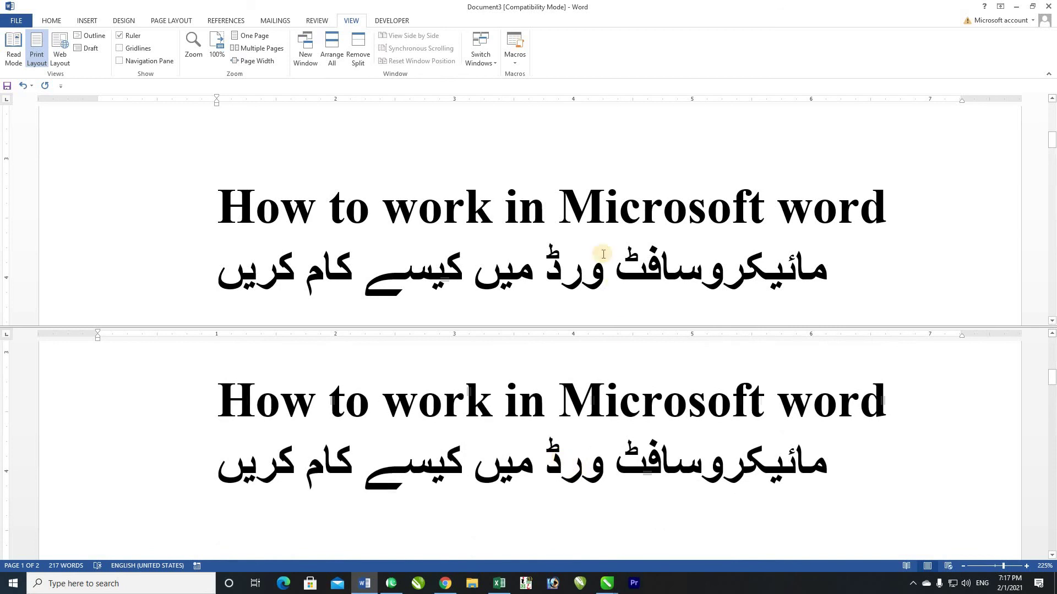
pyautogui.scroll(3, 432, 224)
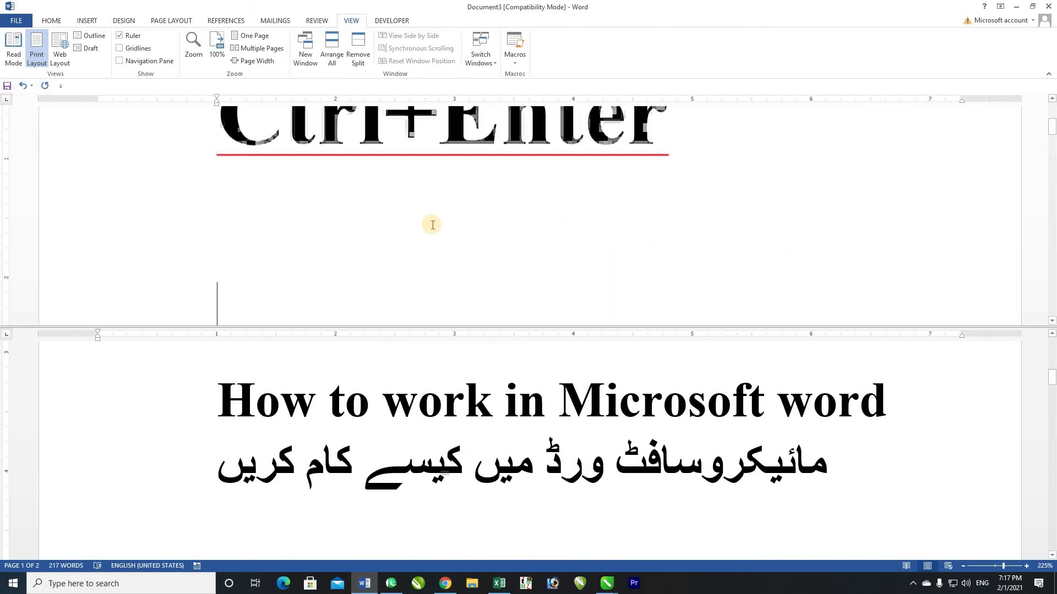
pyautogui.scroll(2, 433, 224)
pyautogui.scroll(1, 433, 225)
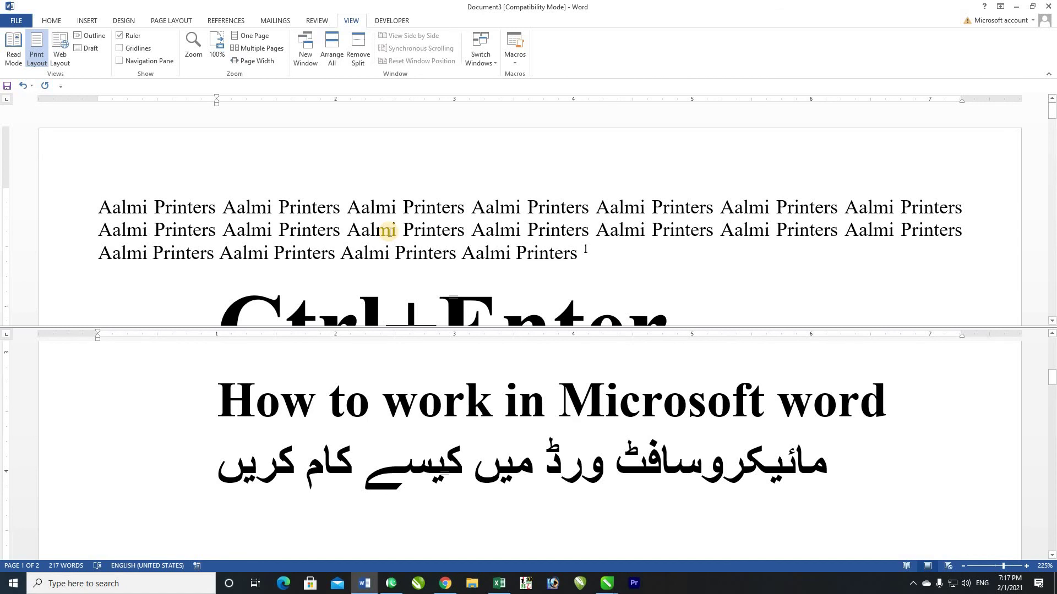
pyautogui.scroll(-1, 389, 232)
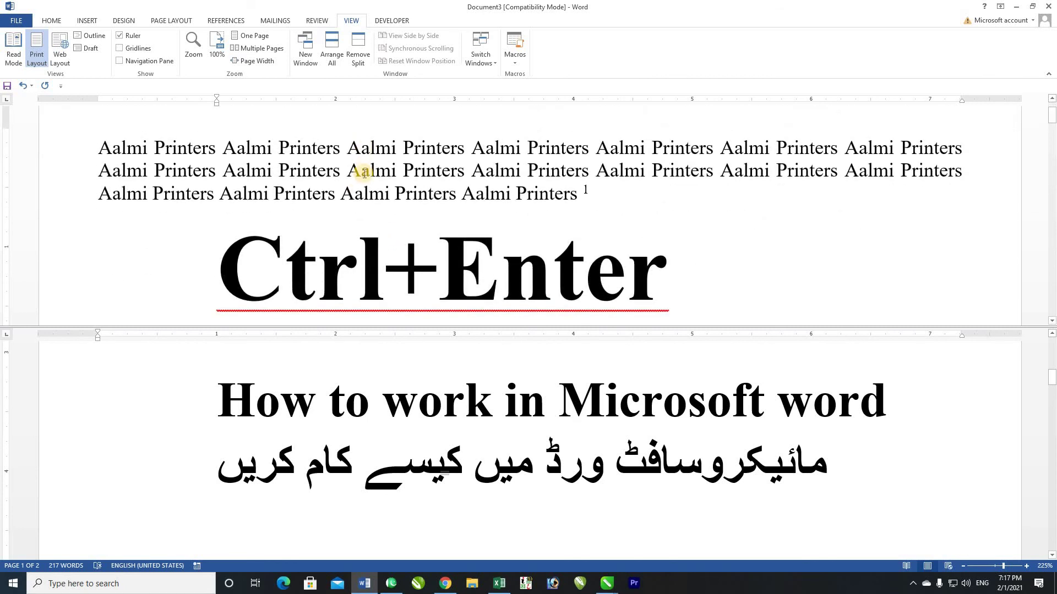
# - Inspect the 'Aalmi Printers' words on the first paragraph's second line and the footnote area below
pyautogui.click(159, 171)
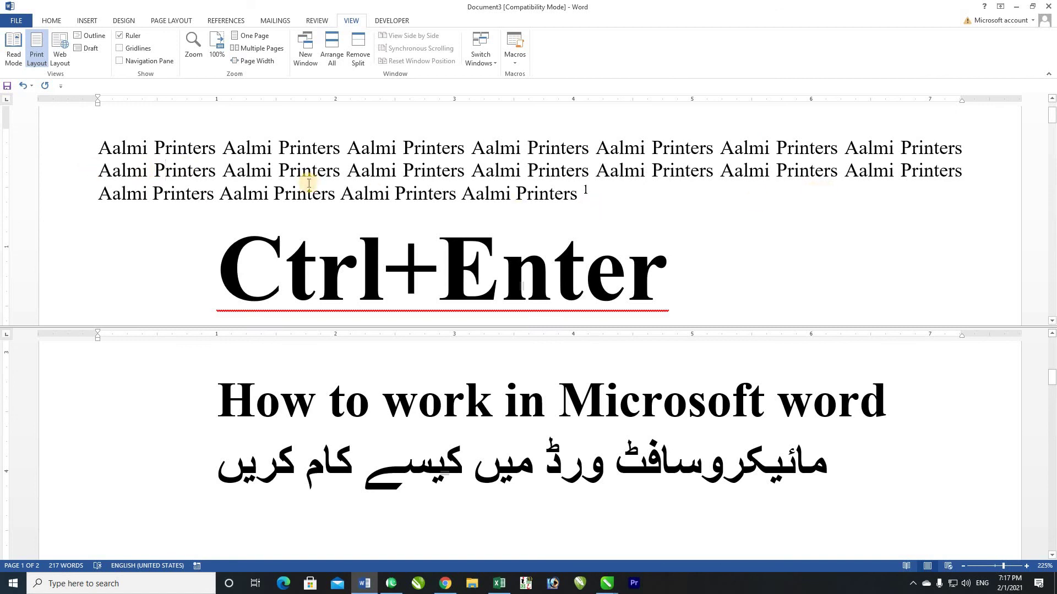
pyautogui.moveTo(247, 173); pyautogui.dragTo(347, 173)
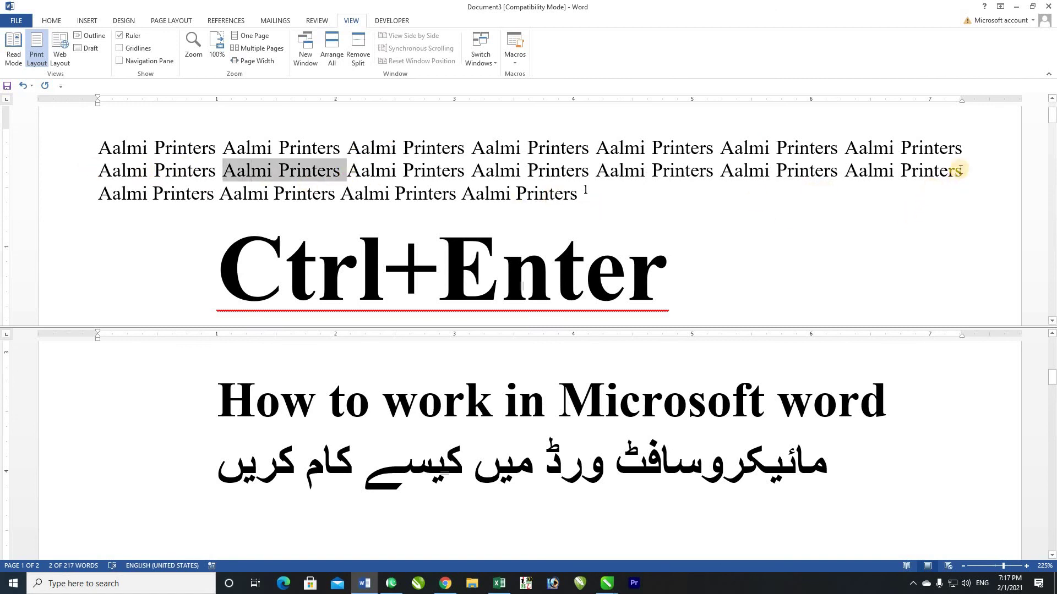
pyautogui.moveTo(984, 167); pyautogui.dragTo(908, 171)
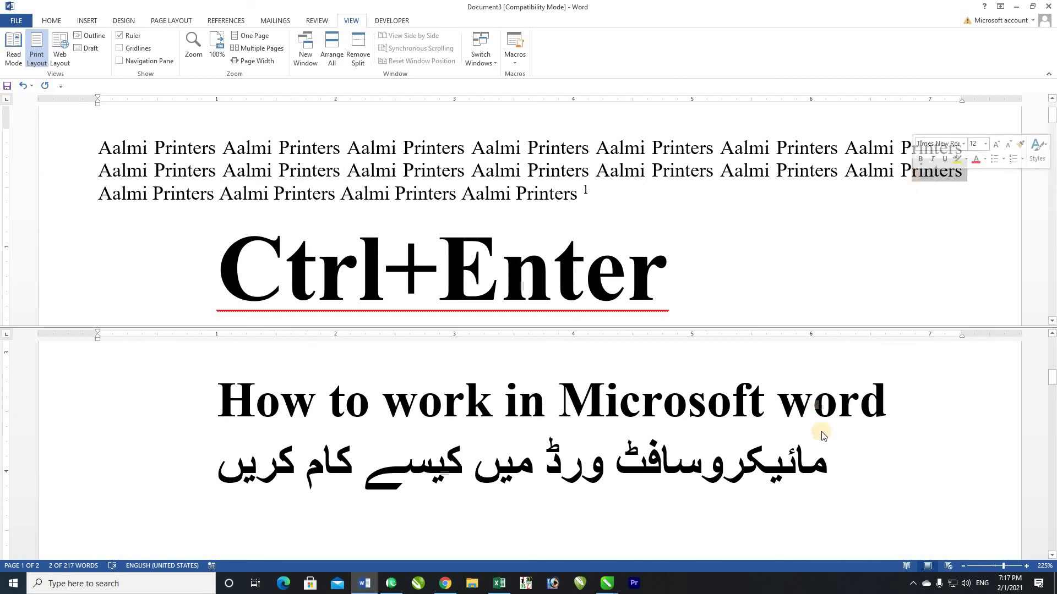
pyautogui.click(822, 461)
pyautogui.scroll(-5, 822, 461)
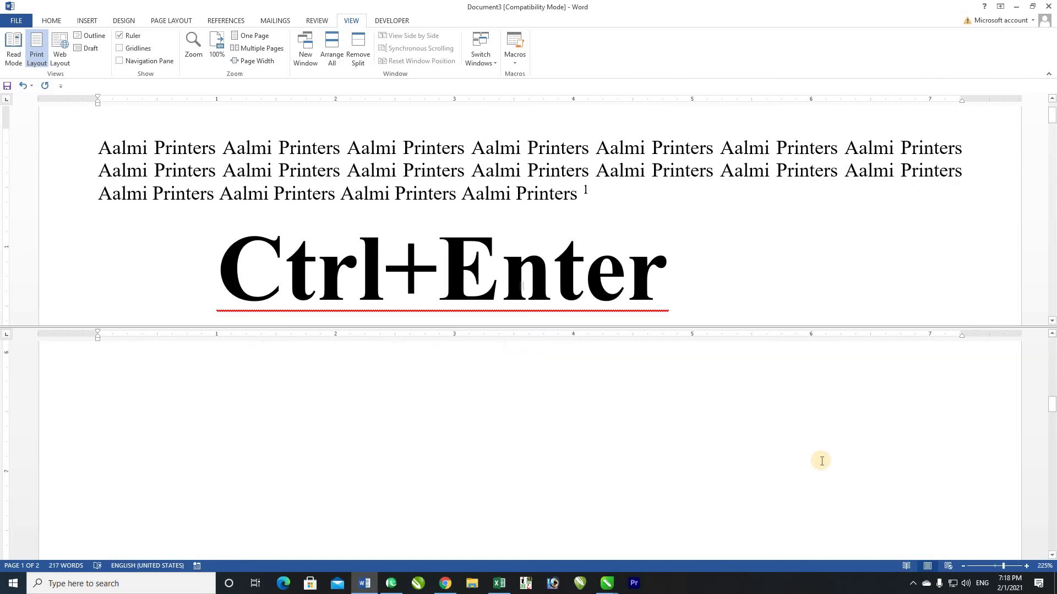
pyautogui.scroll(-3, 821, 462)
pyautogui.scroll(-3, 821, 461)
pyautogui.scroll(-2, 822, 461)
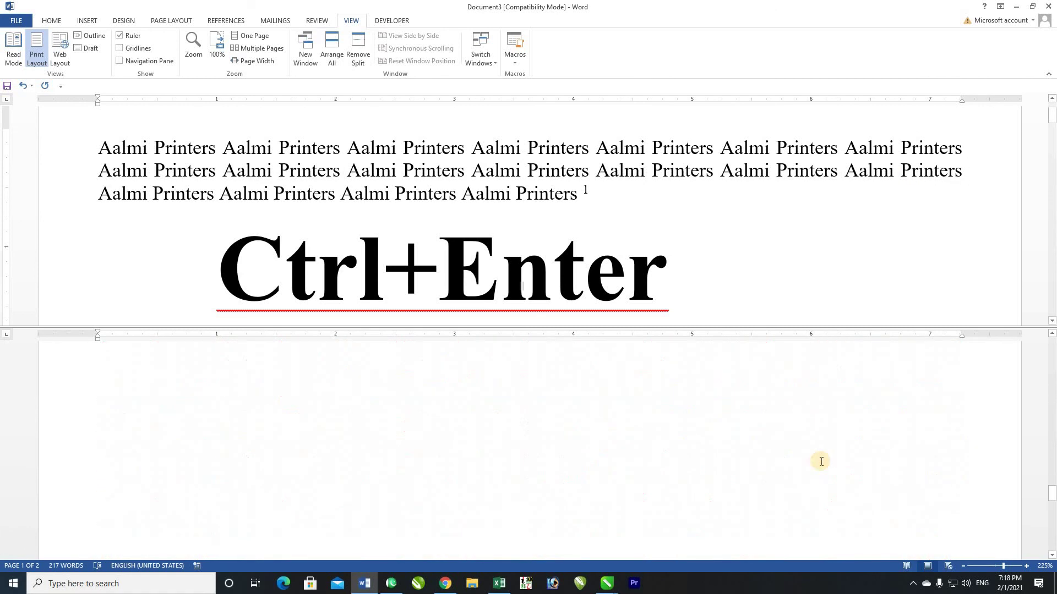
pyautogui.scroll(3, 538, 420)
pyautogui.scroll(2, 538, 420)
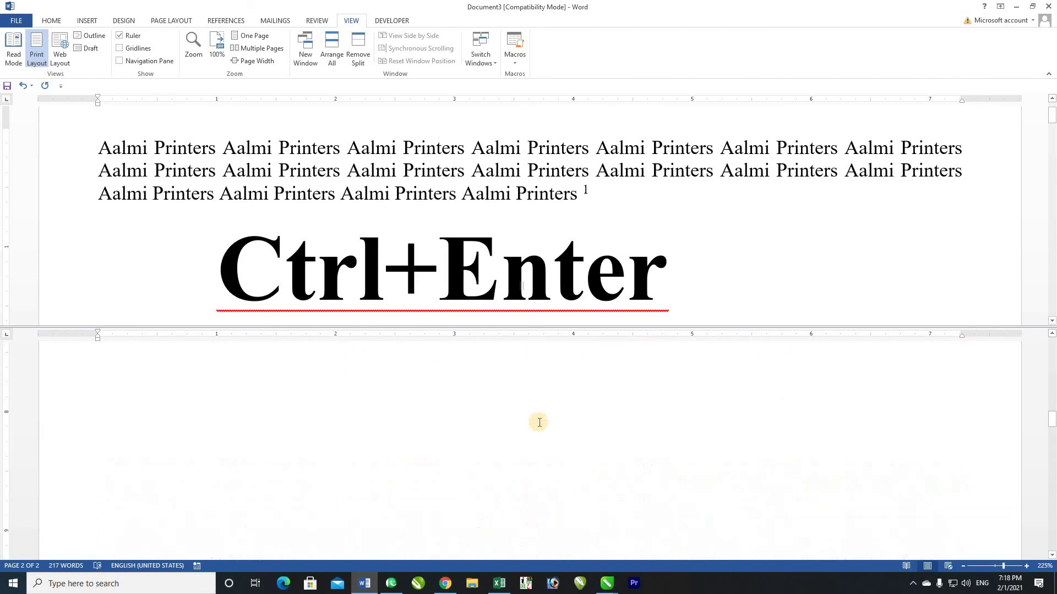
pyautogui.scroll(3, 577, 391)
pyautogui.scroll(3, 577, 390)
pyautogui.doubleClick(928, 171)
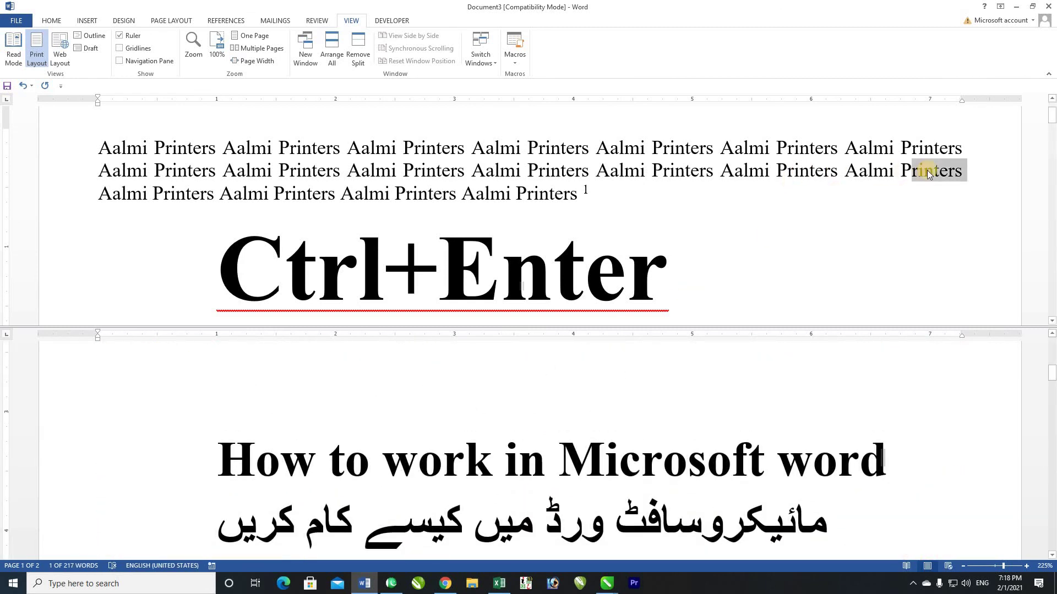
pyautogui.click(933, 170)
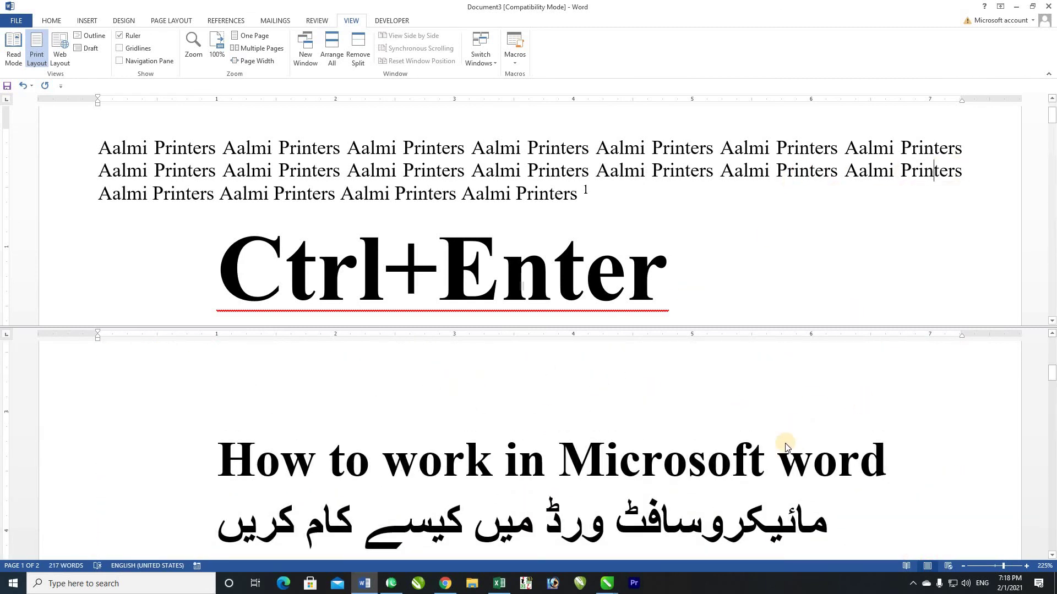
pyautogui.scroll(-3, 786, 447)
pyautogui.scroll(-3, 786, 447)
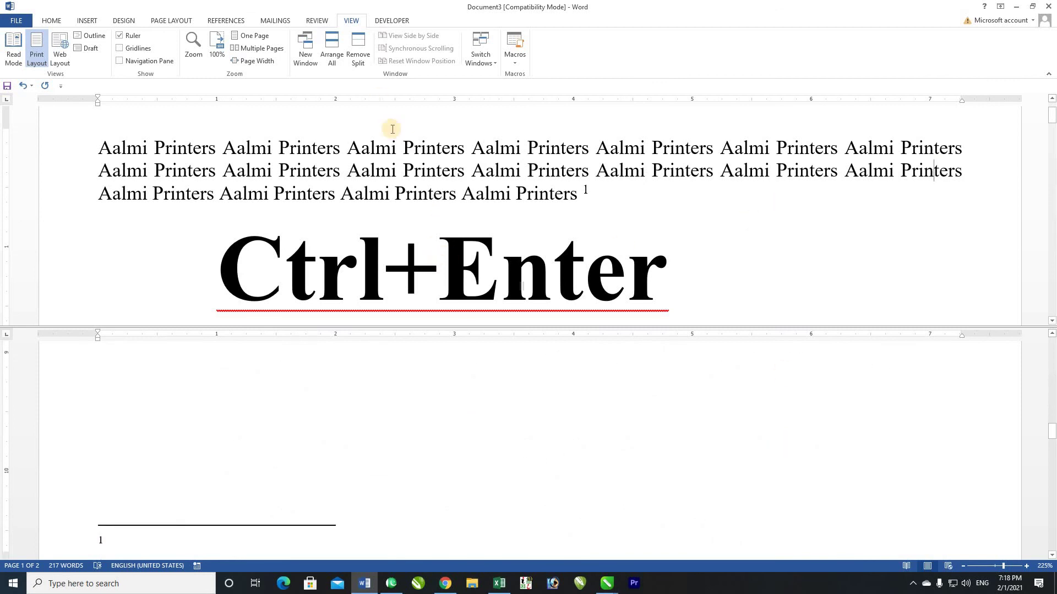
# - Remove the split and show the Developer tab, returning to the top of page 1
pyautogui.click(358, 49)
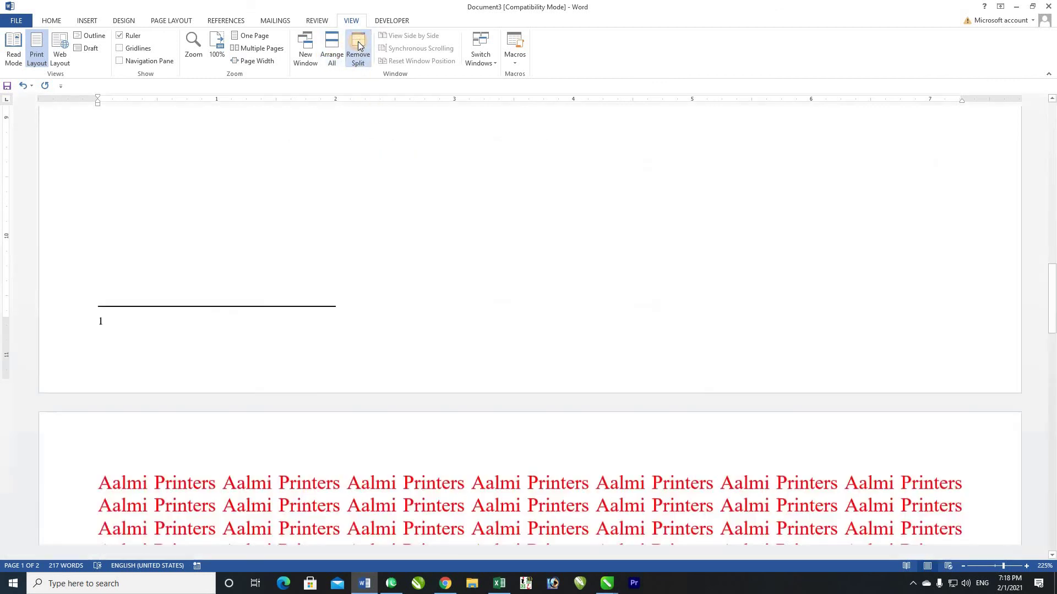
pyautogui.click(391, 21)
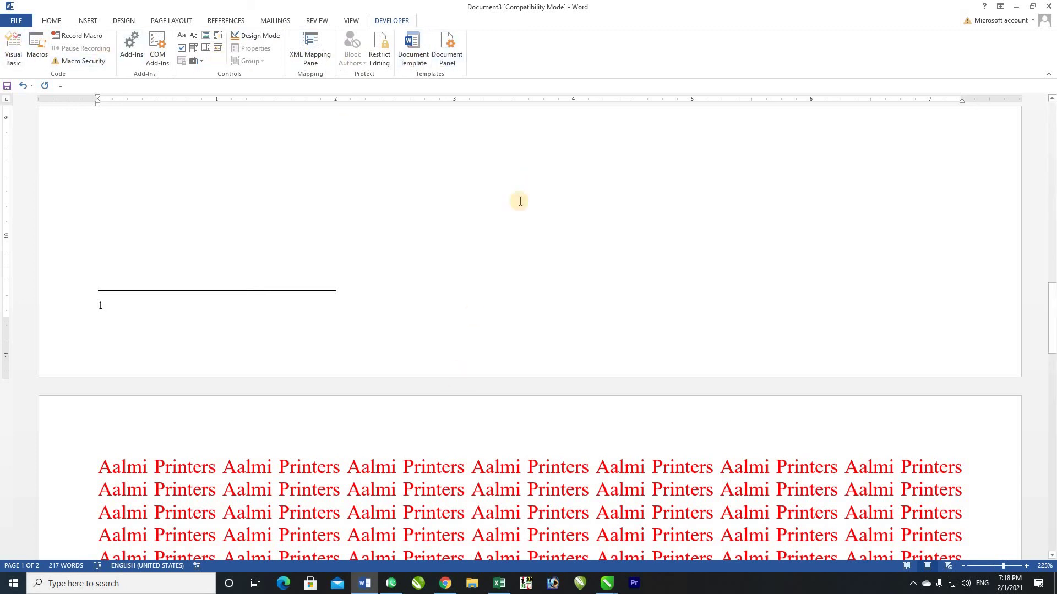
pyautogui.scroll(5, 510, 324)
pyautogui.scroll(5, 510, 324)
pyautogui.scroll(5, 510, 325)
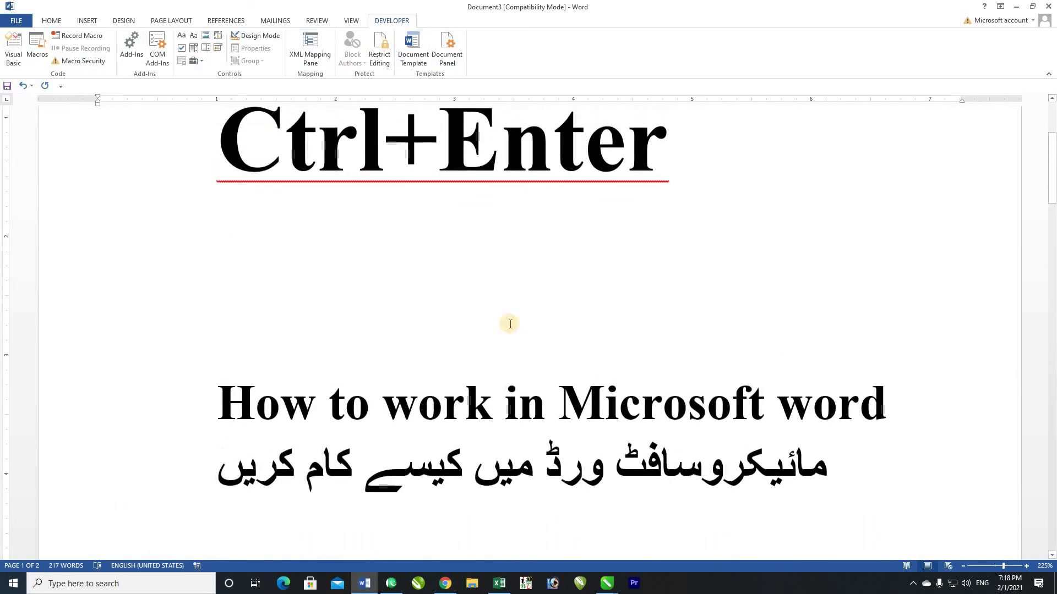
pyautogui.scroll(-8, 510, 324)
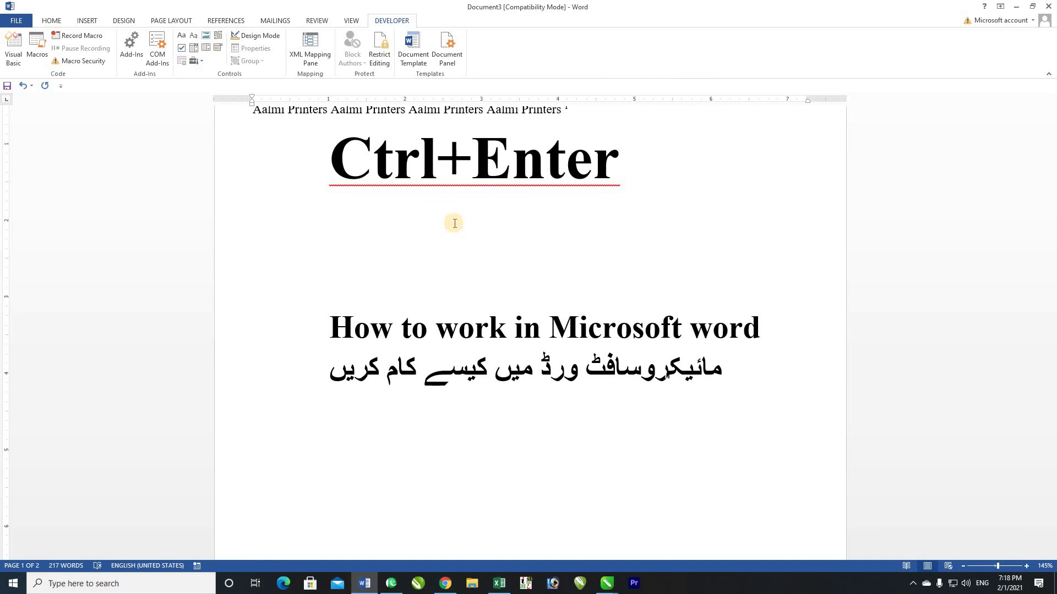
# - Select the Ctrl+Enter line and the English and Urdu lines to review them
pyautogui.doubleClick(445, 158)
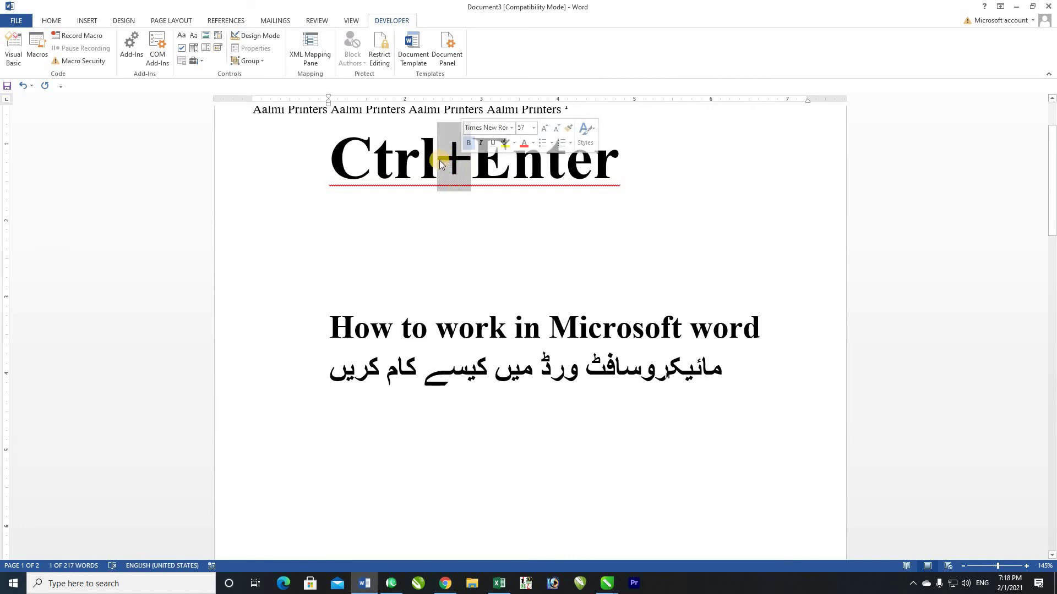
pyautogui.click(438, 165)
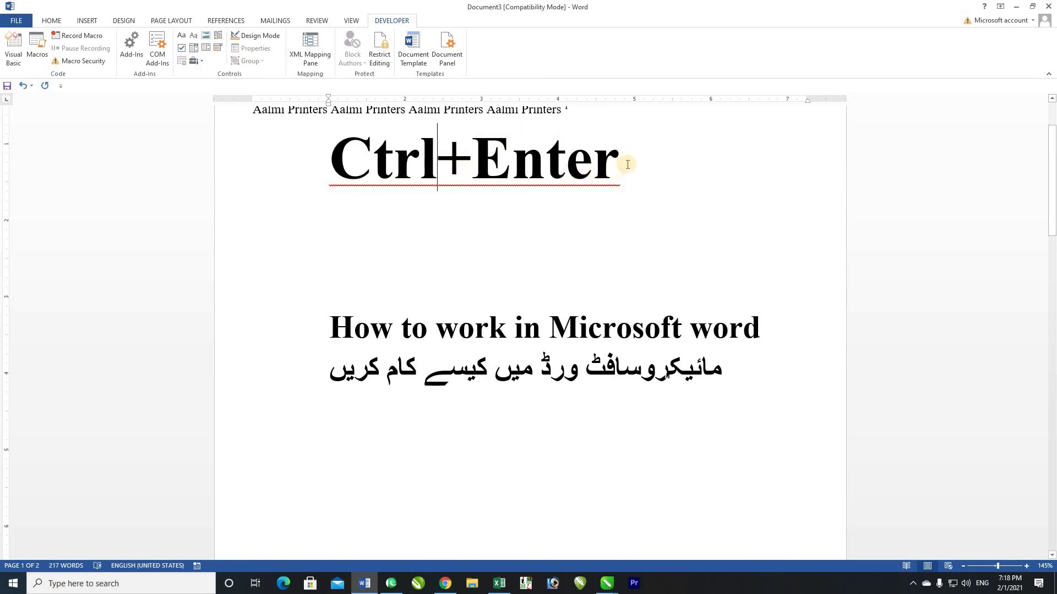
pyautogui.moveTo(331, 157); pyautogui.dragTo(618, 174)
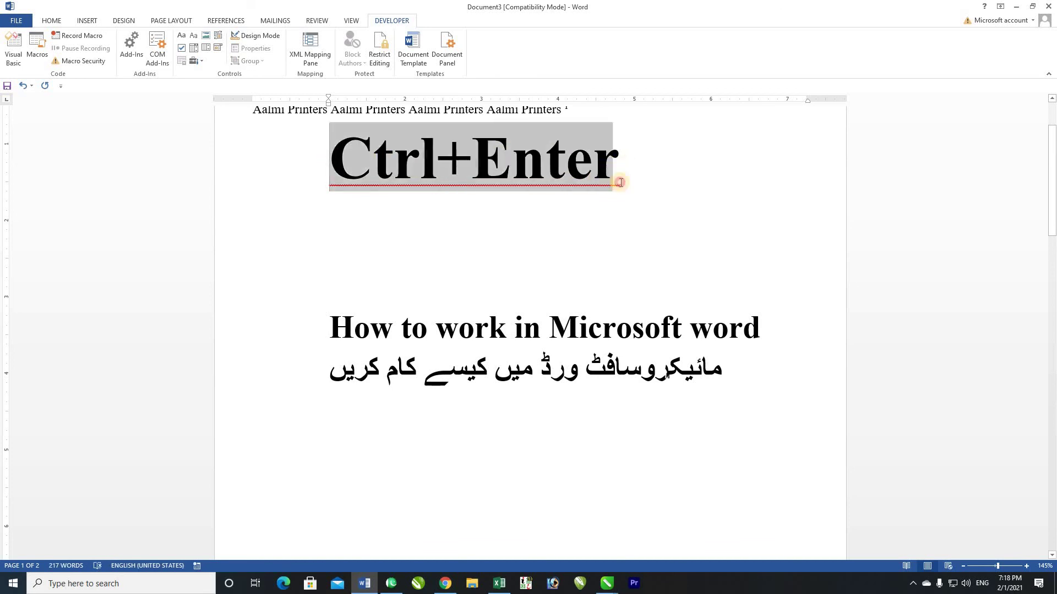
pyautogui.moveTo(330, 319); pyautogui.dragTo(711, 368)
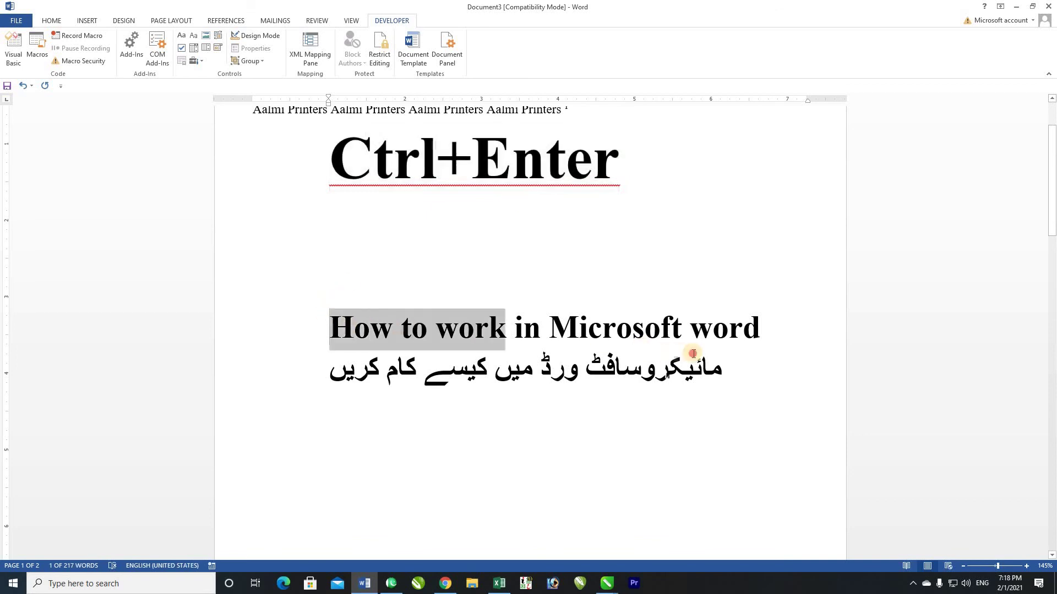
pyautogui.click(381, 255)
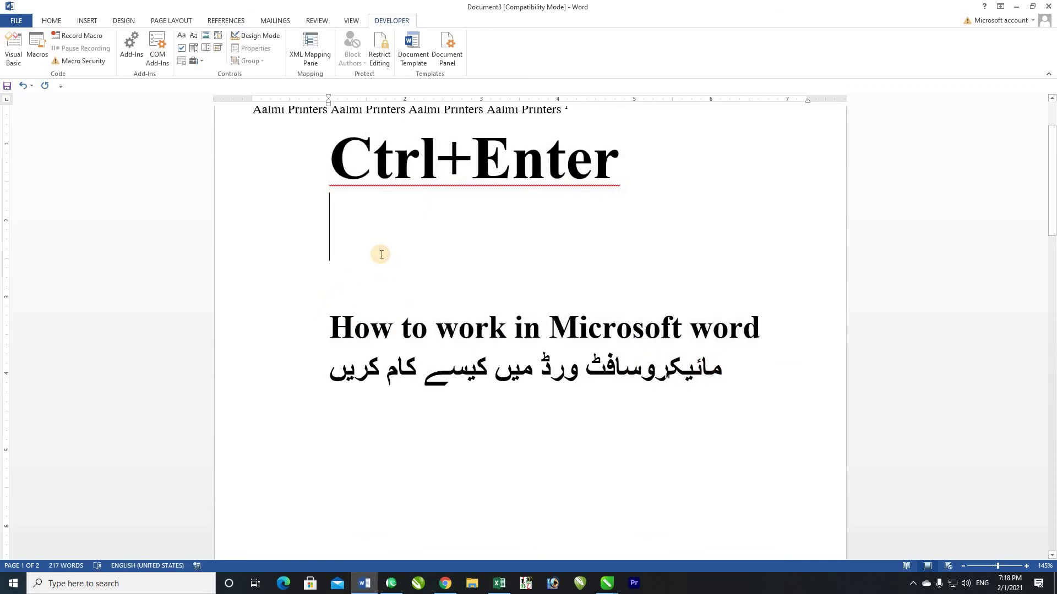